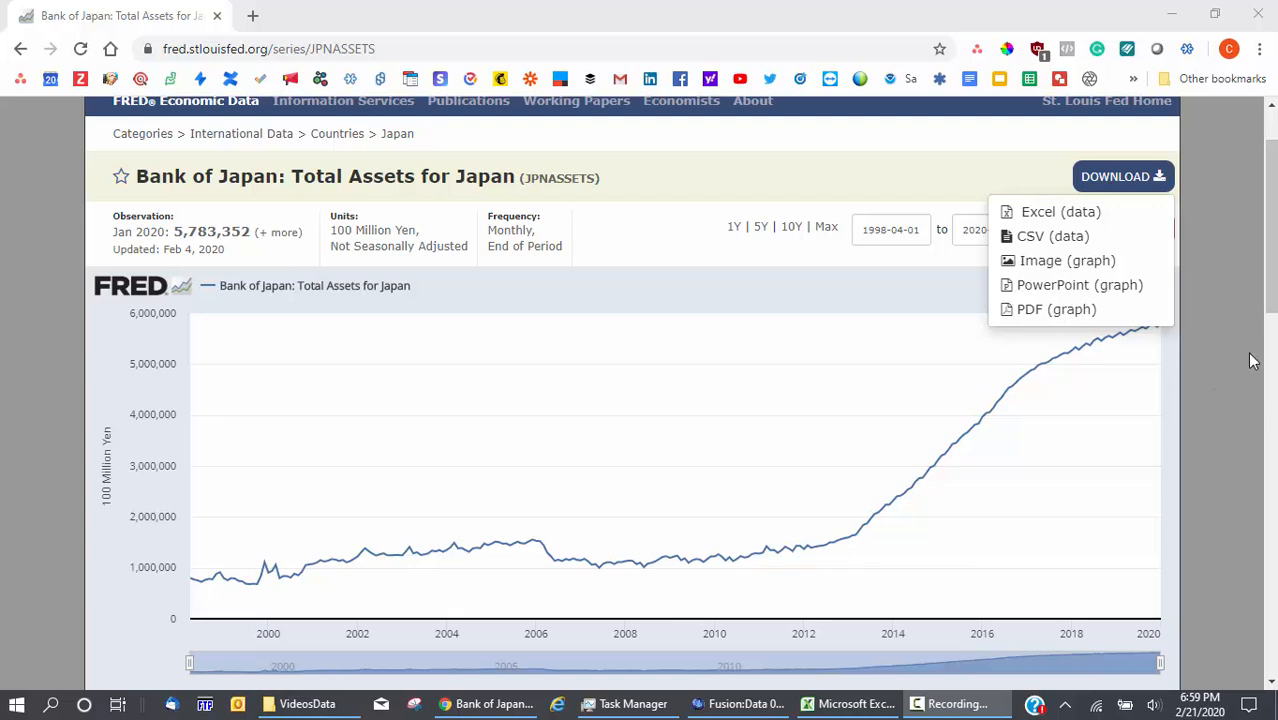
Copy the link address of the CSV data download for the Bank of Japan total assets series.
scroll(1240, 360, "up", 1)
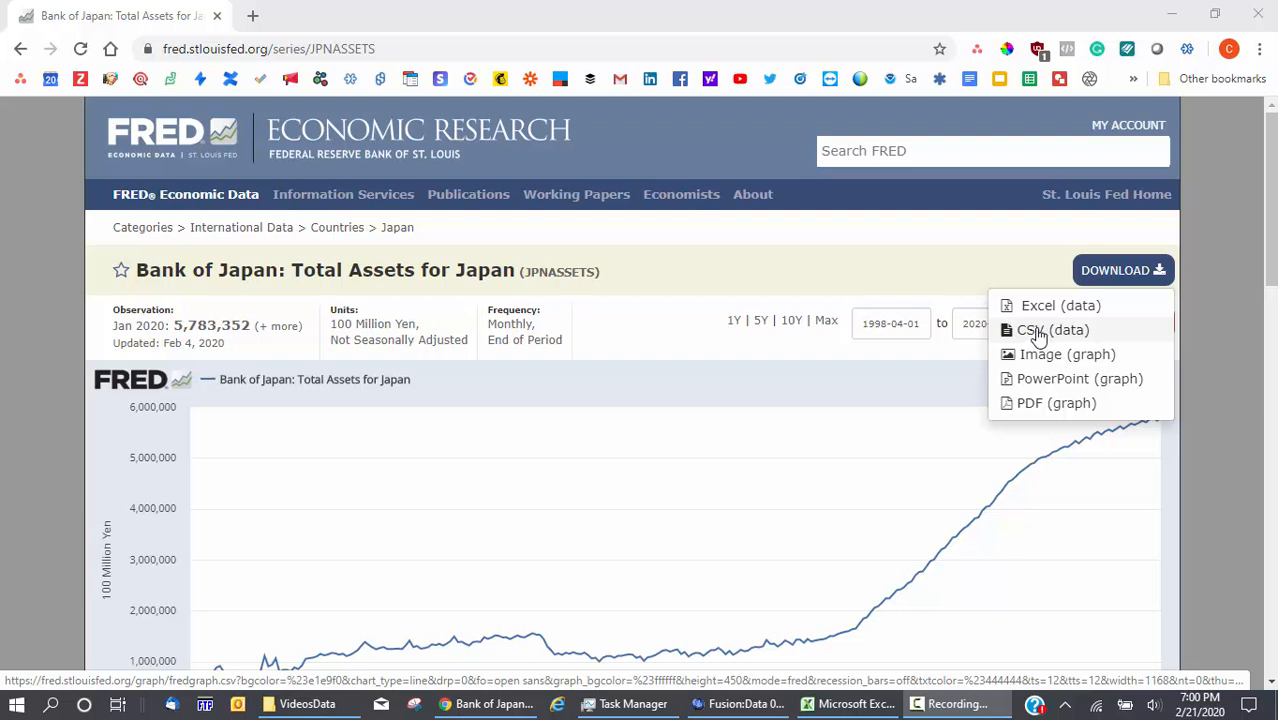
right_click(1040, 337)
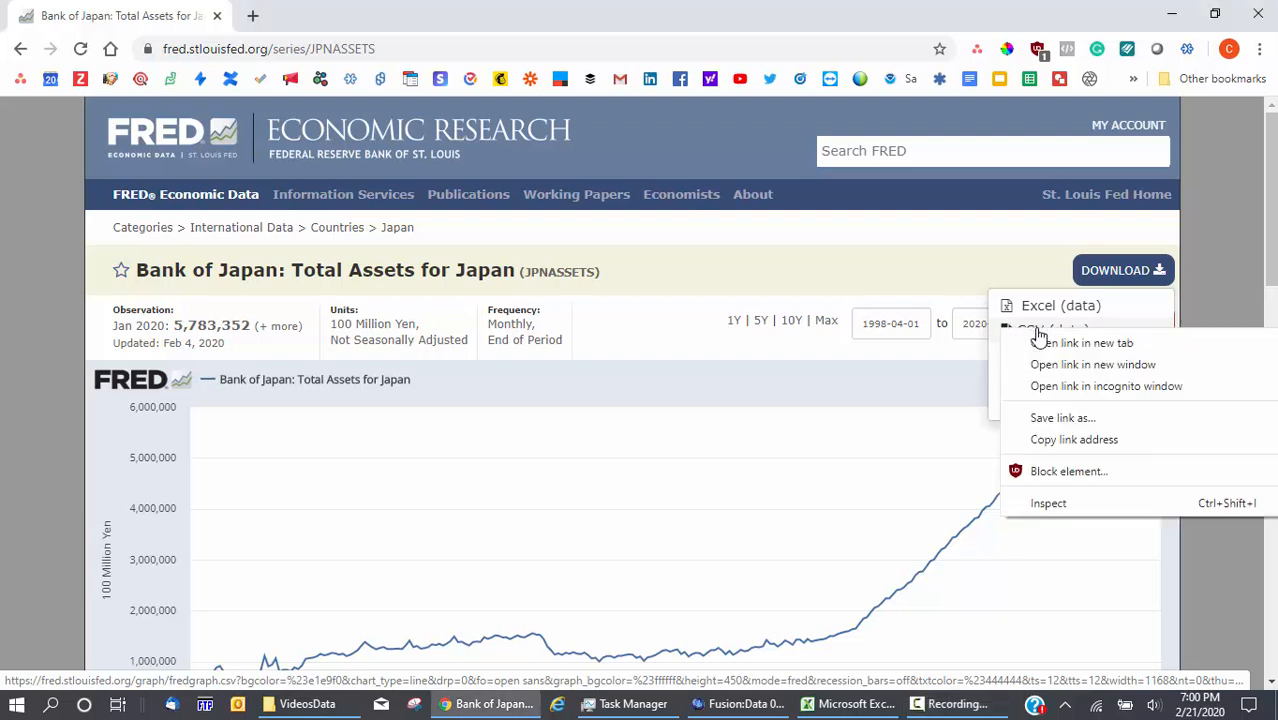
left_click(1071, 441)
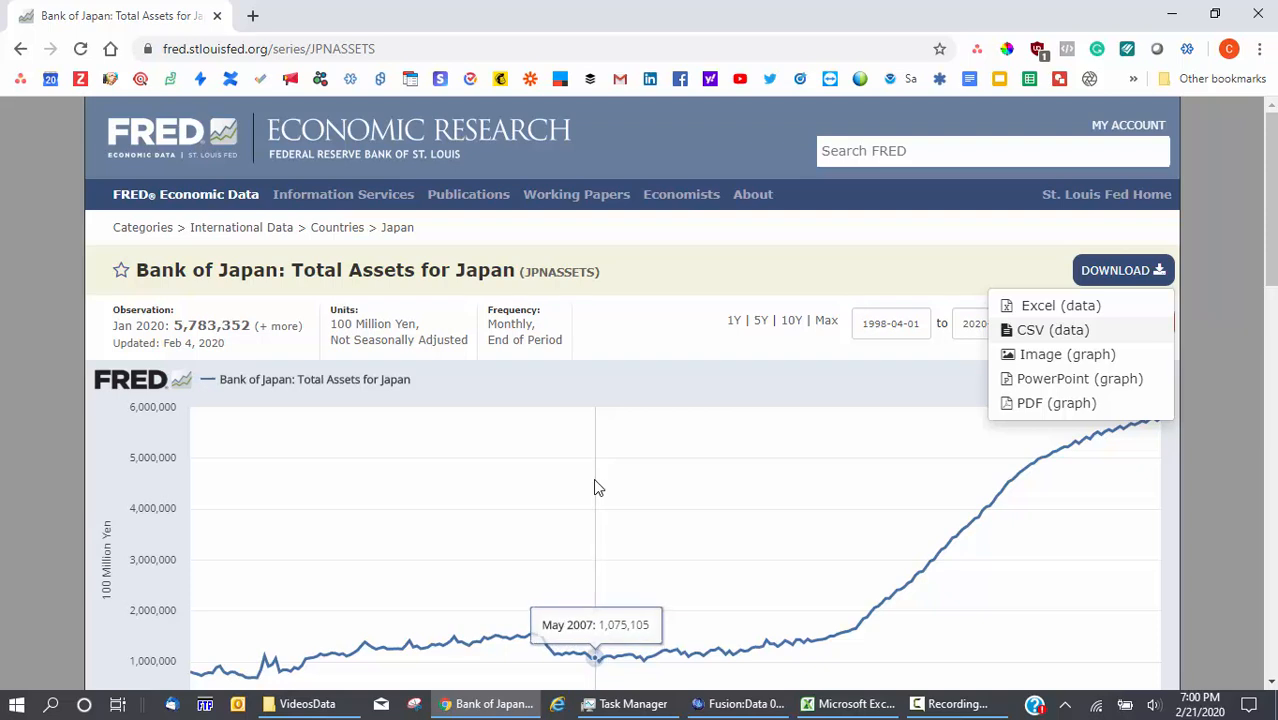
In Fusion:Data, place a Download CSV Data source and a Put Text File Data destination on the canvas, and link source to destination.
left_click(737, 703)
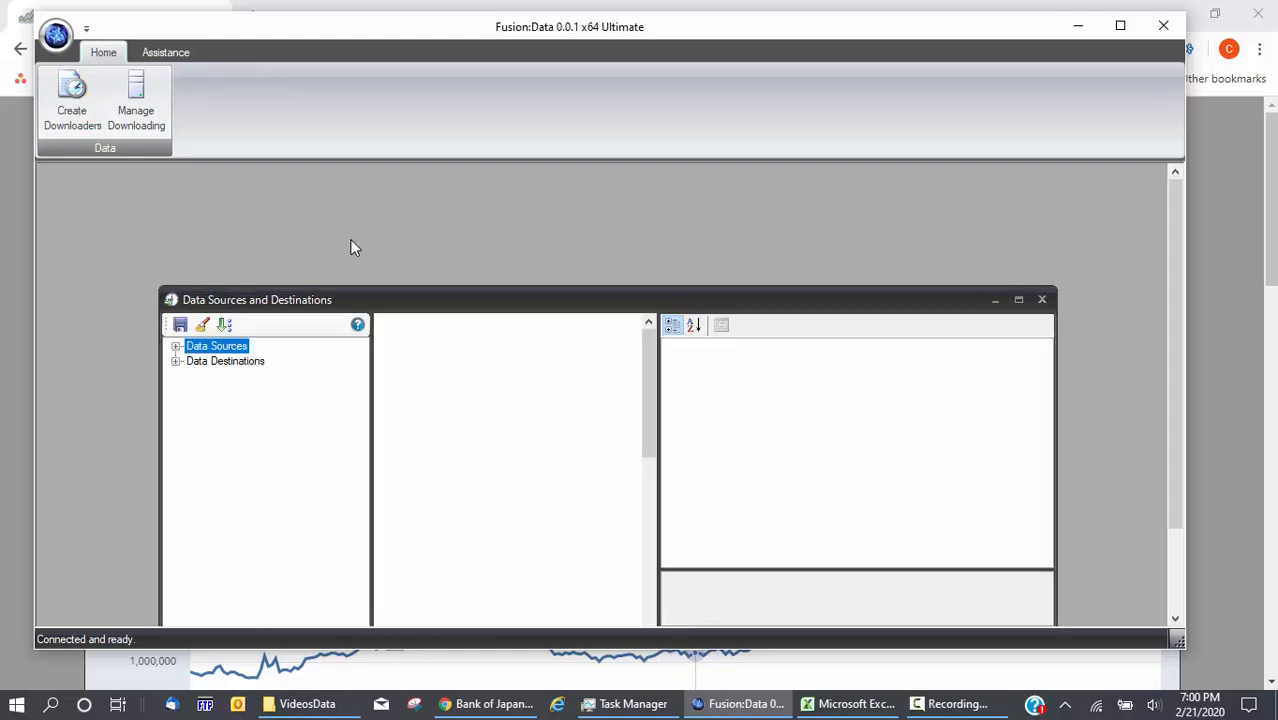
left_click_drag(363, 293, 281, 197)
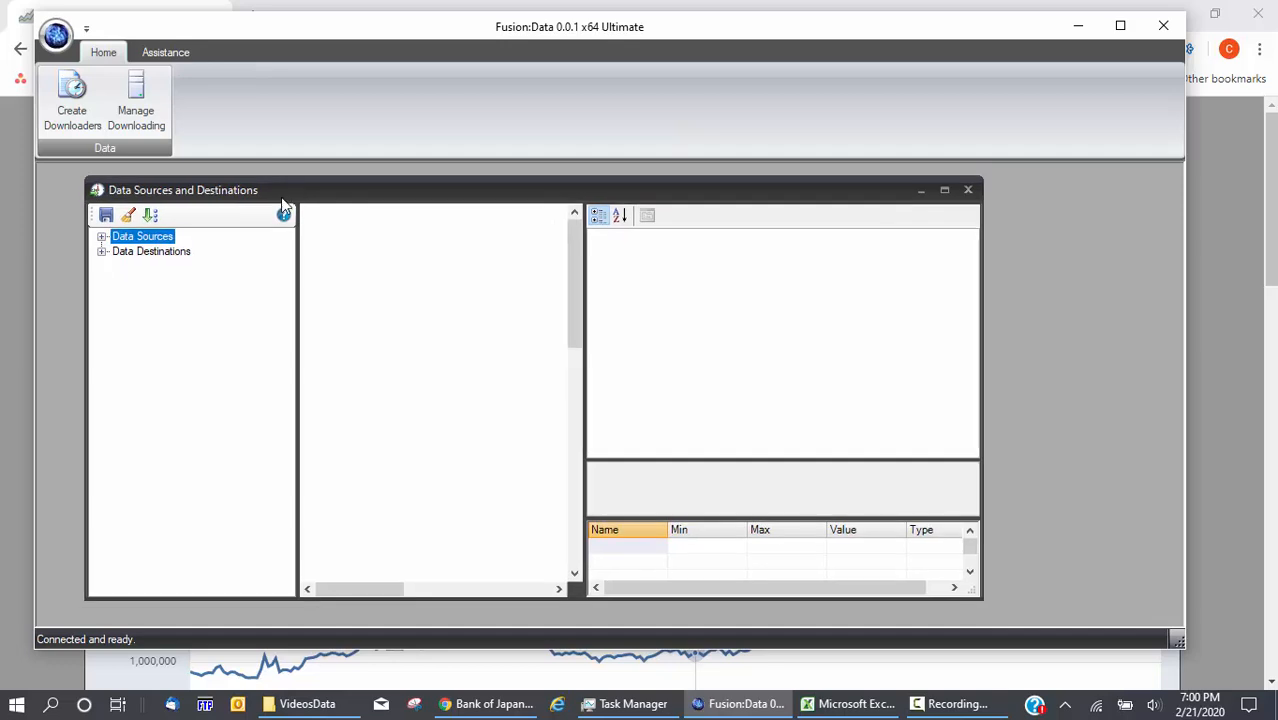
left_click(102, 237)
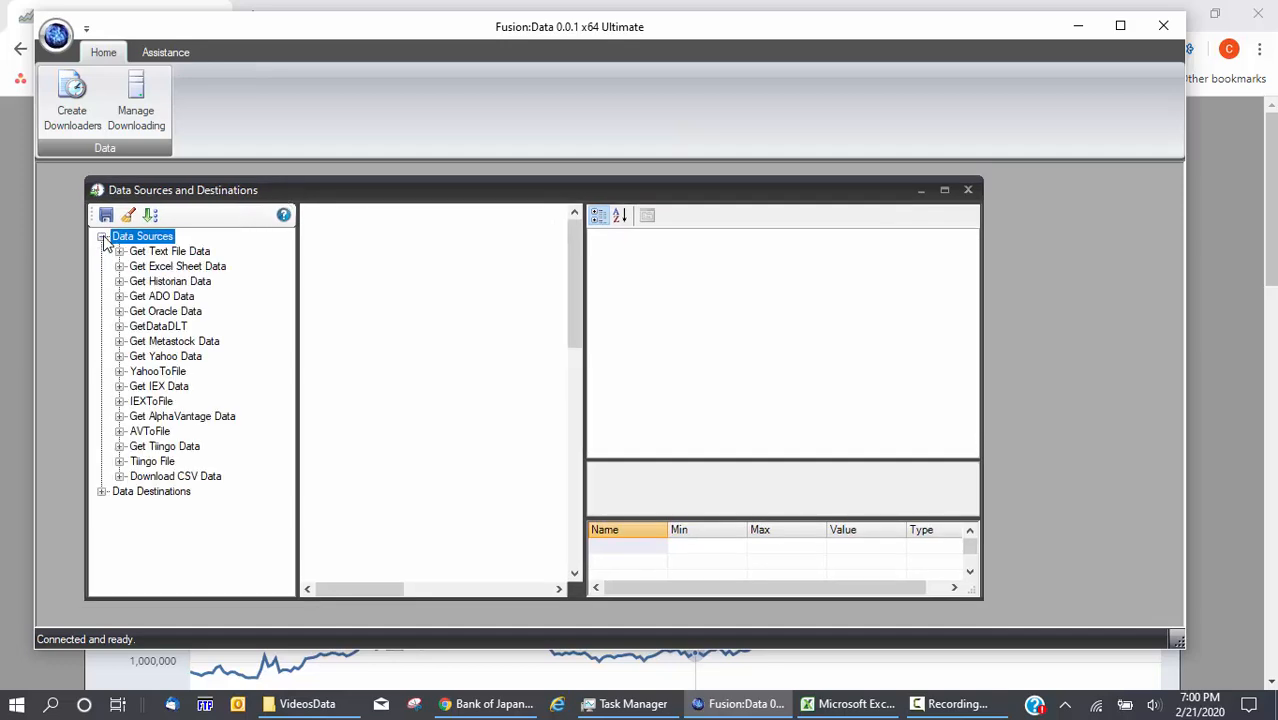
left_click_drag(142, 478, 337, 234)
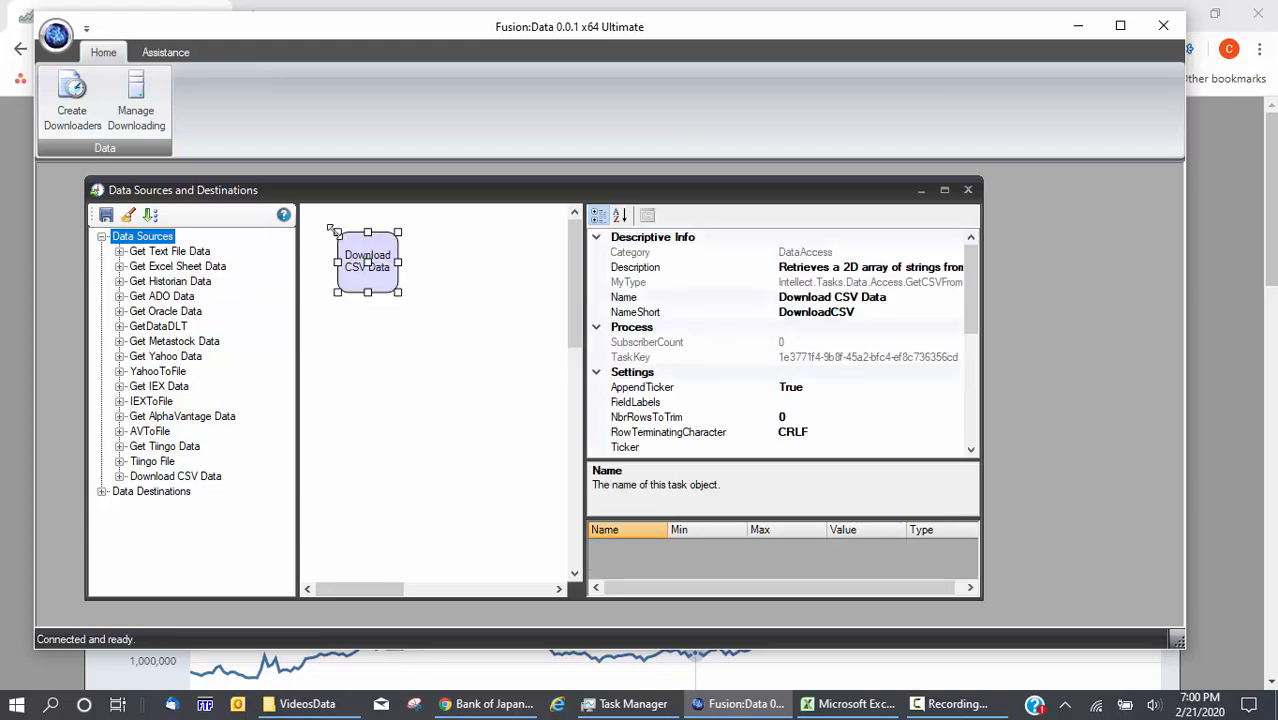
left_click(102, 492)
left_click_drag(150, 506, 340, 346)
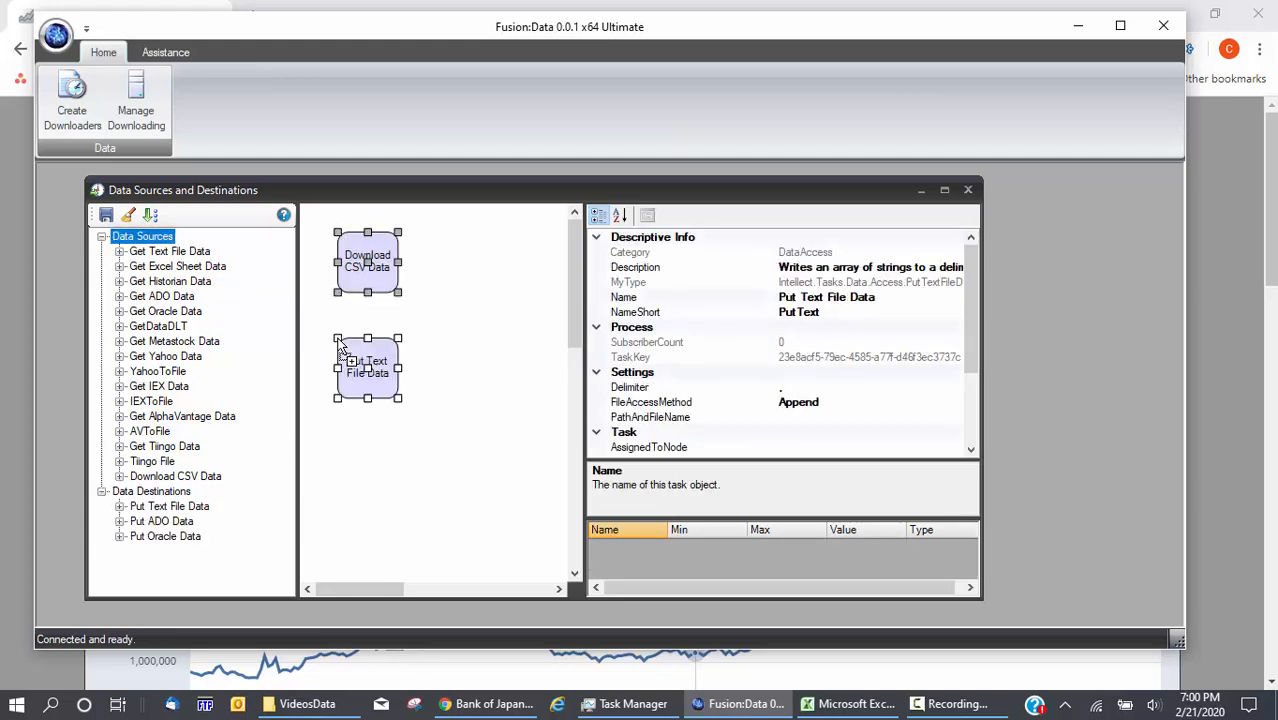
left_click(465, 302)
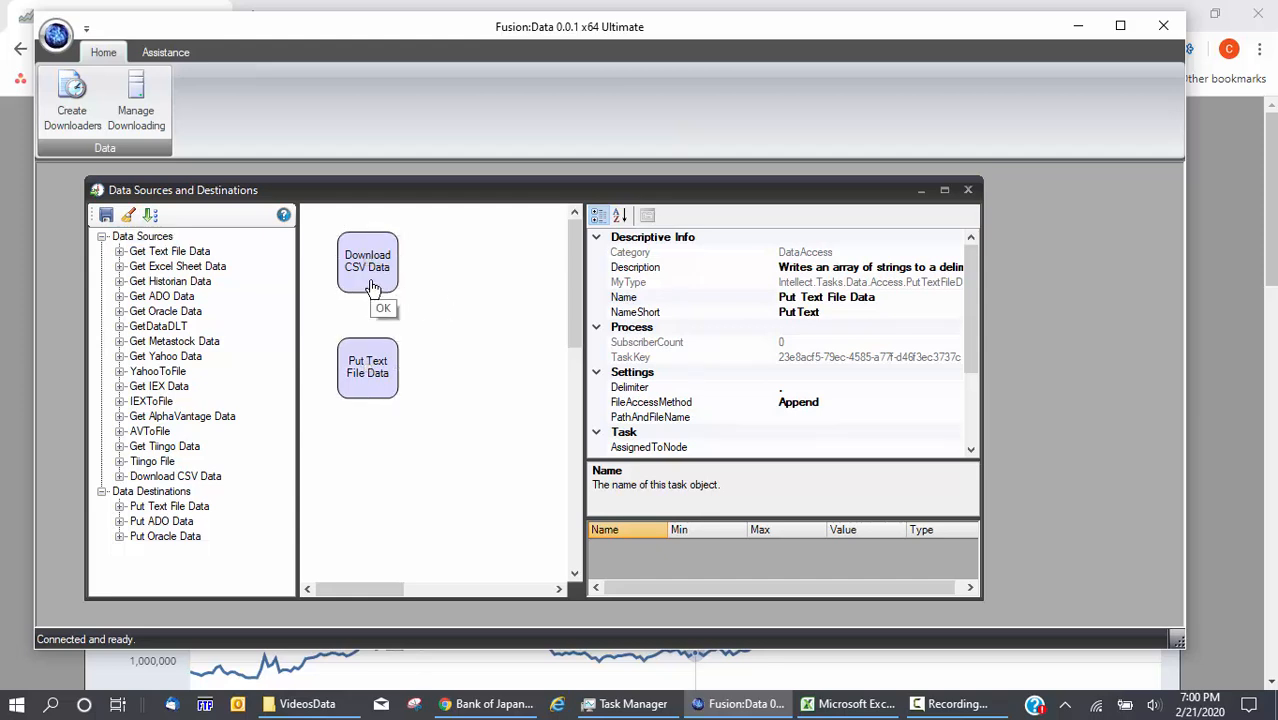
left_click_drag(370, 290, 367, 366)
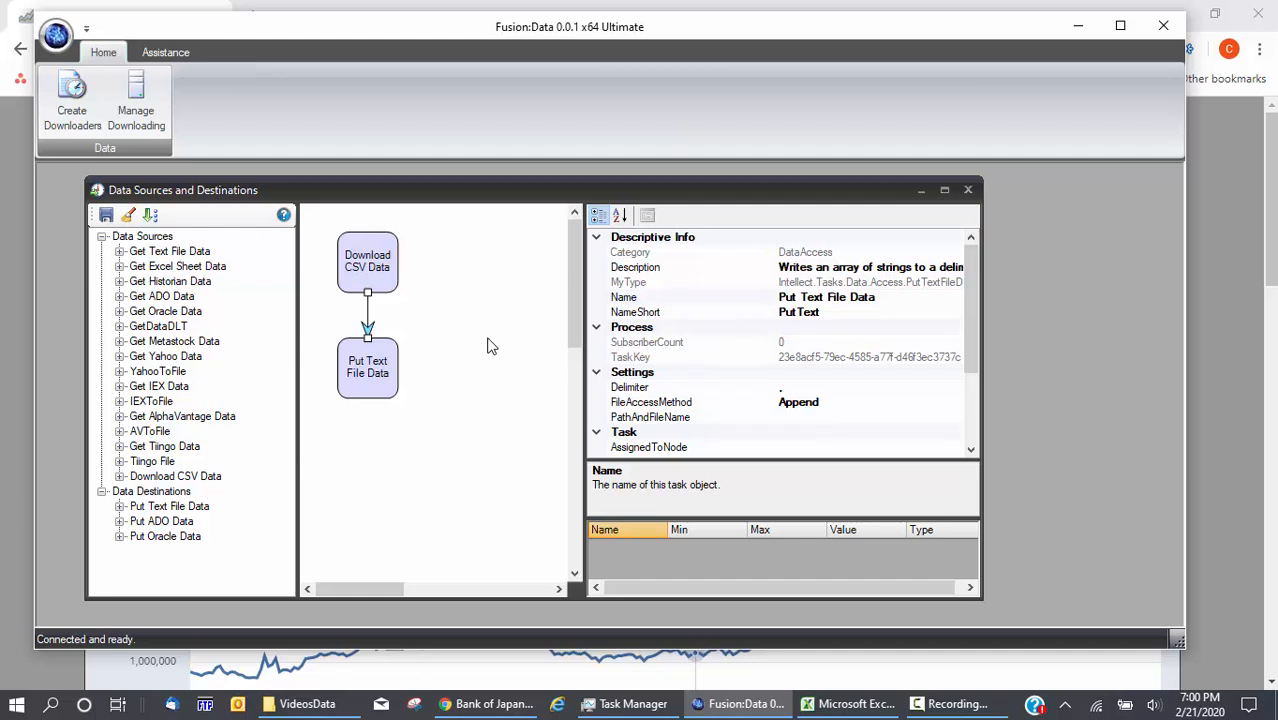
Save the downloader container as "Japan Assets" and close the Data Sources and Destinations window.
left_click(106, 216)
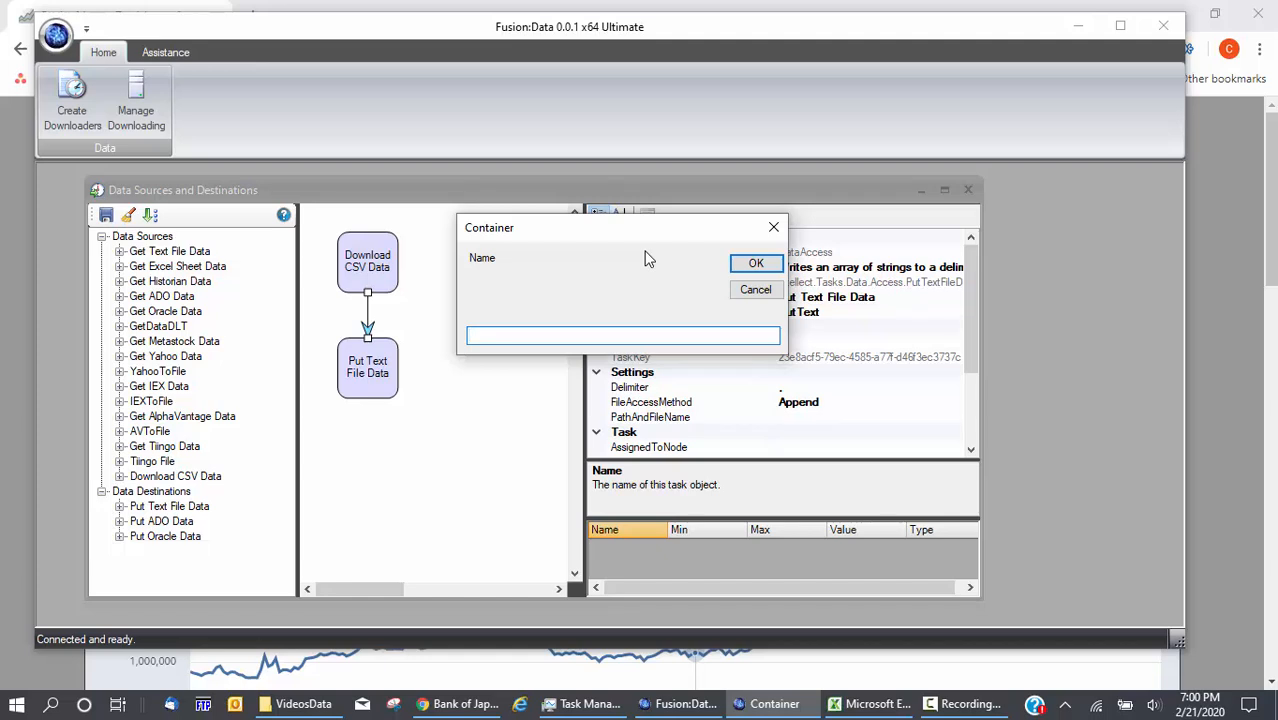
type("Japan Assets")
key("Return")
key("Return")
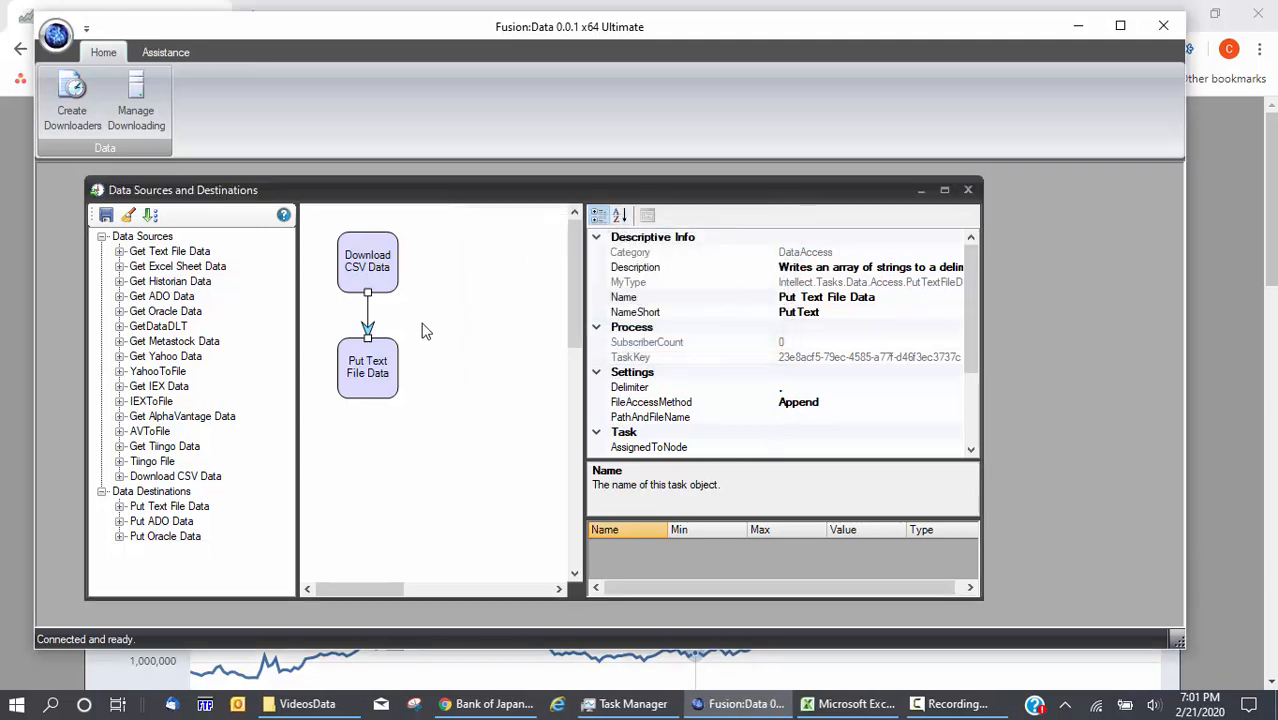
left_click(967, 191)
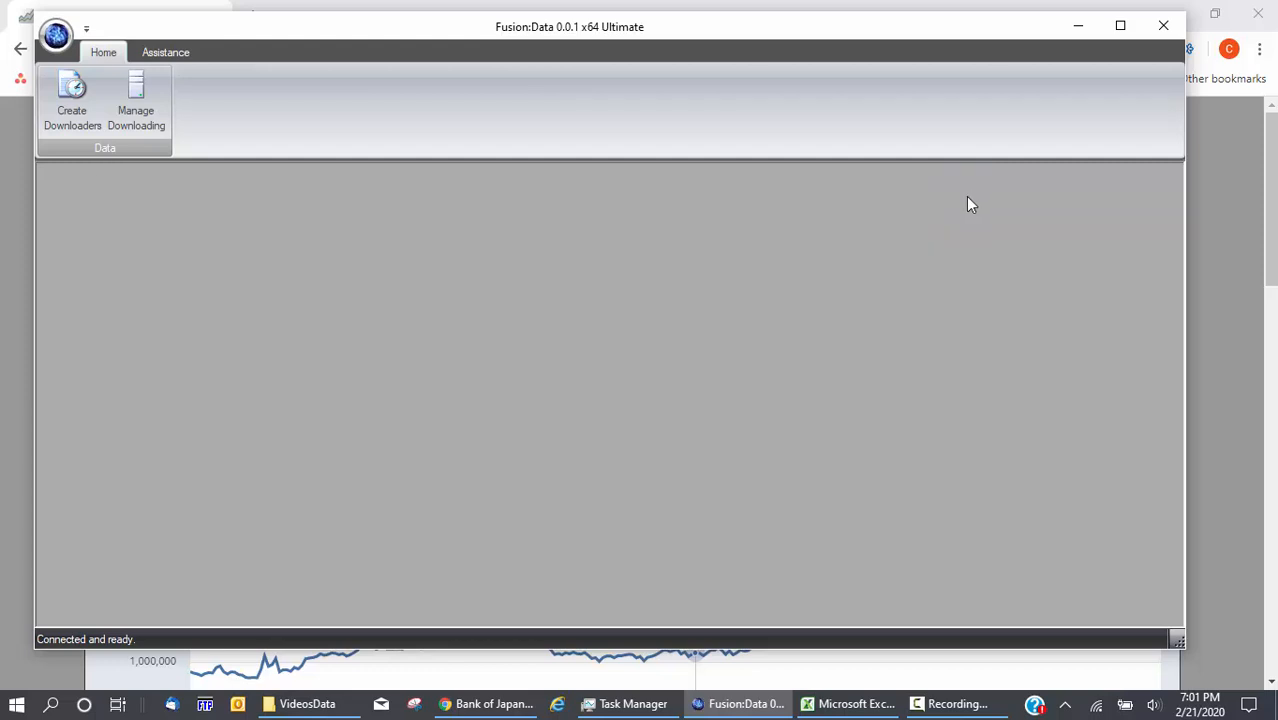
Open the downloading task manager and move the Japan Assets task into the Govt Data group under Server.
left_click(126, 108)
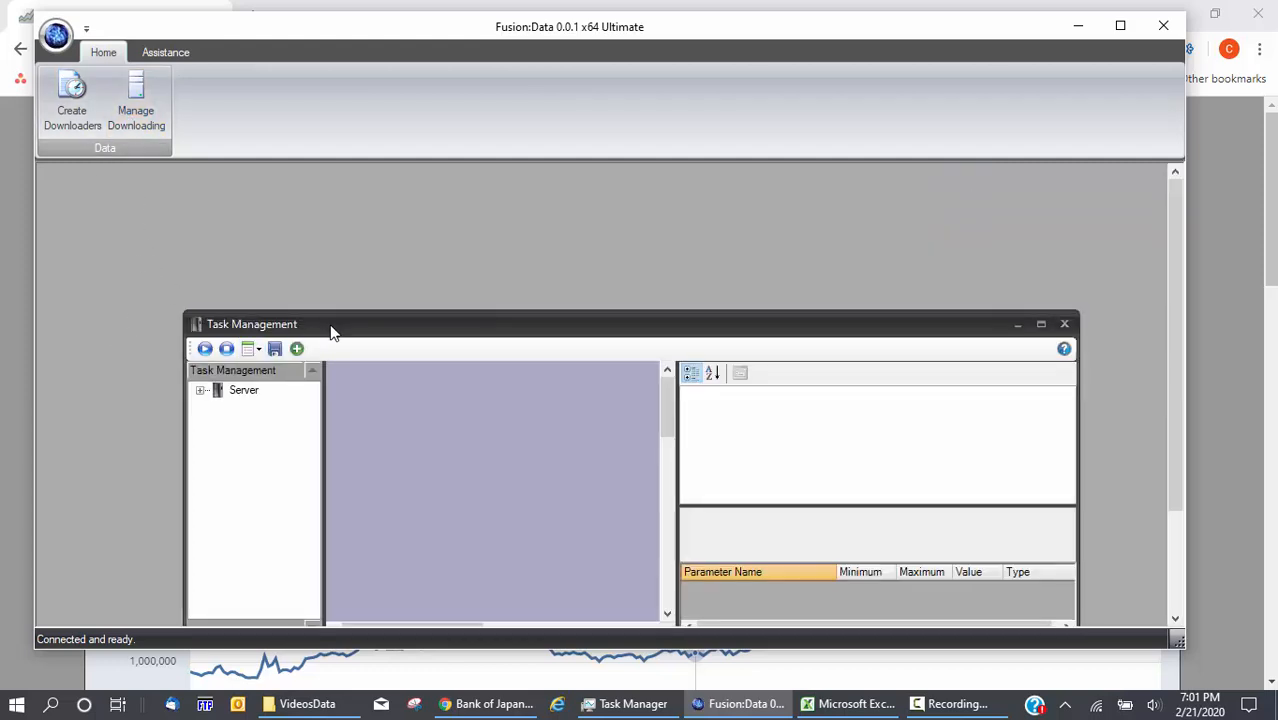
left_click_drag(335, 330, 214, 191)
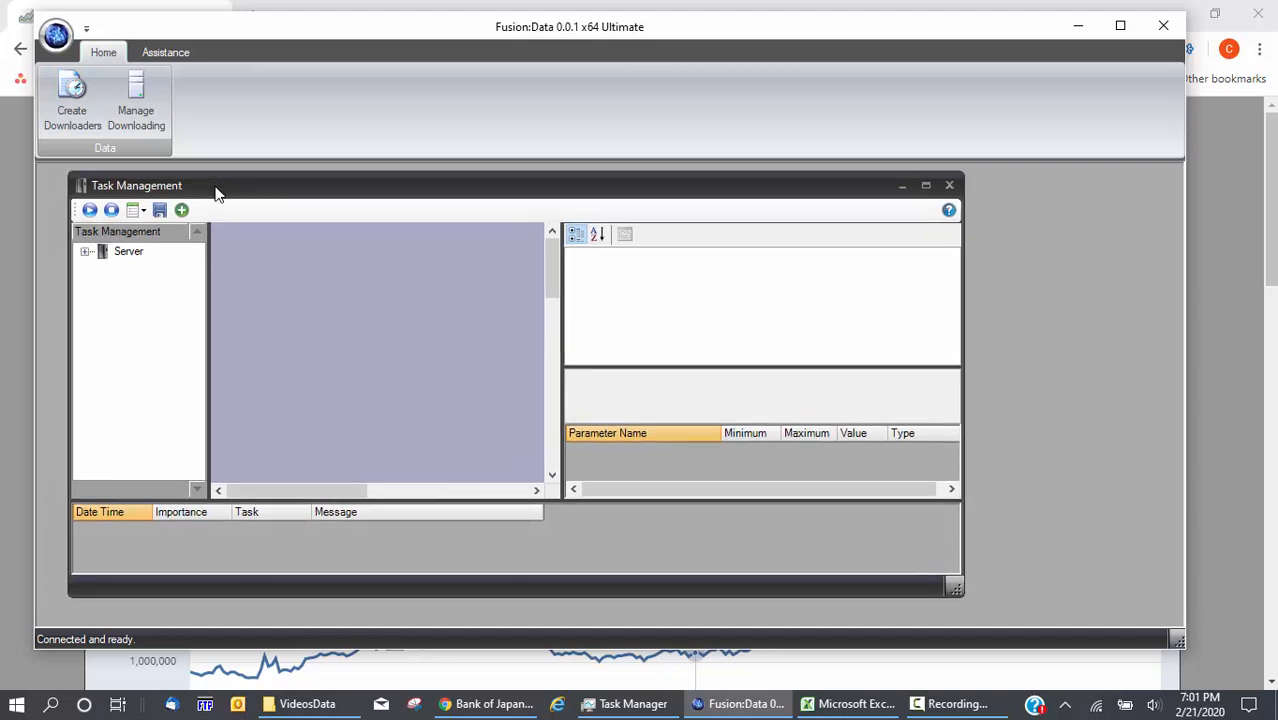
left_click(85, 252)
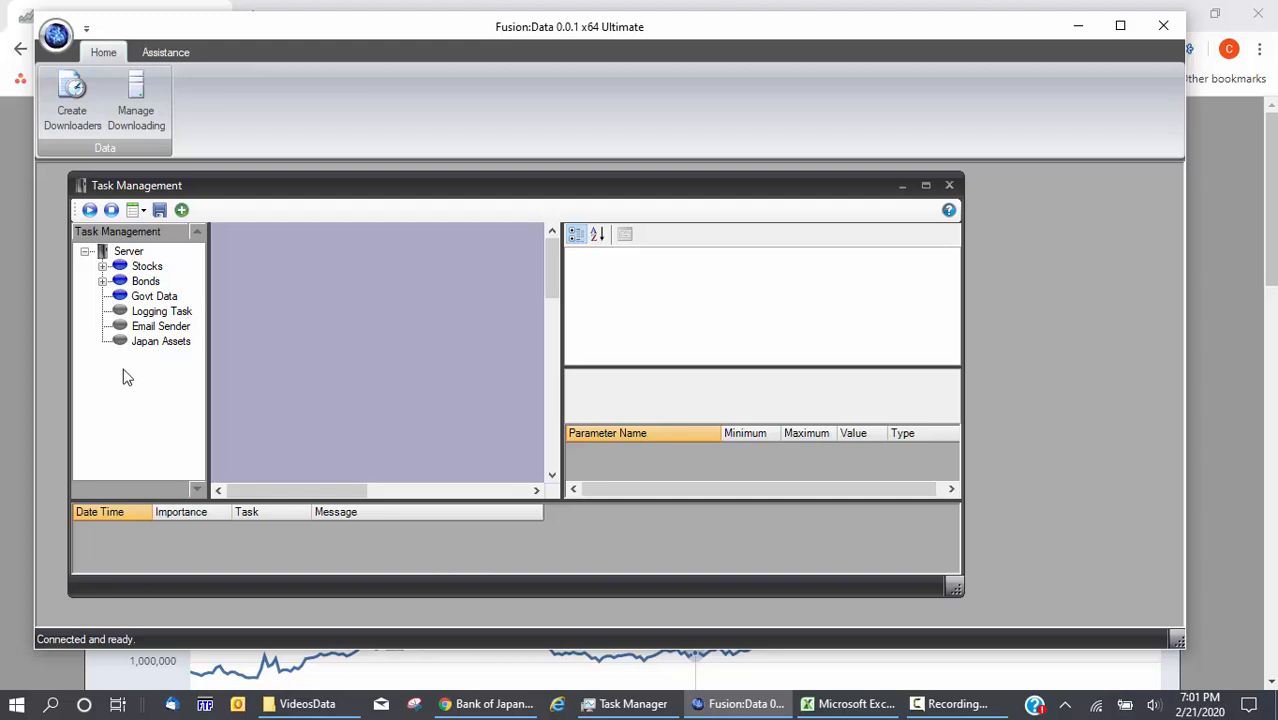
left_click(145, 345)
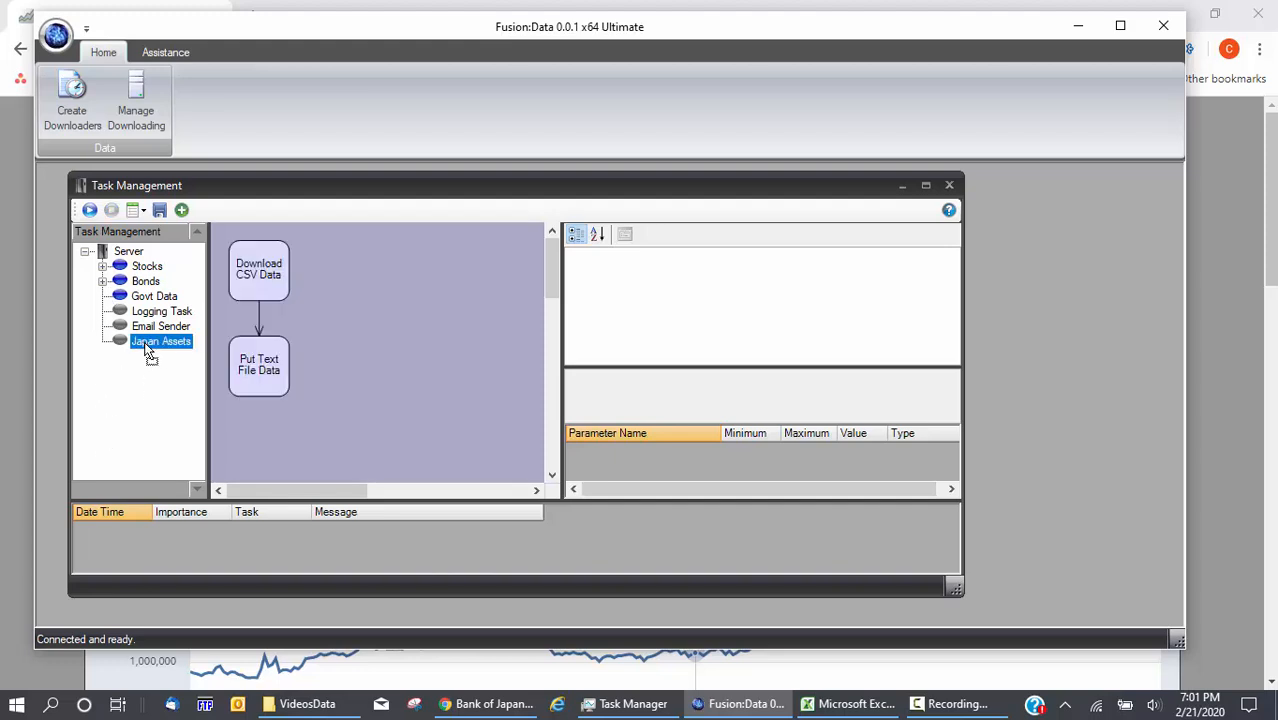
left_click(162, 299)
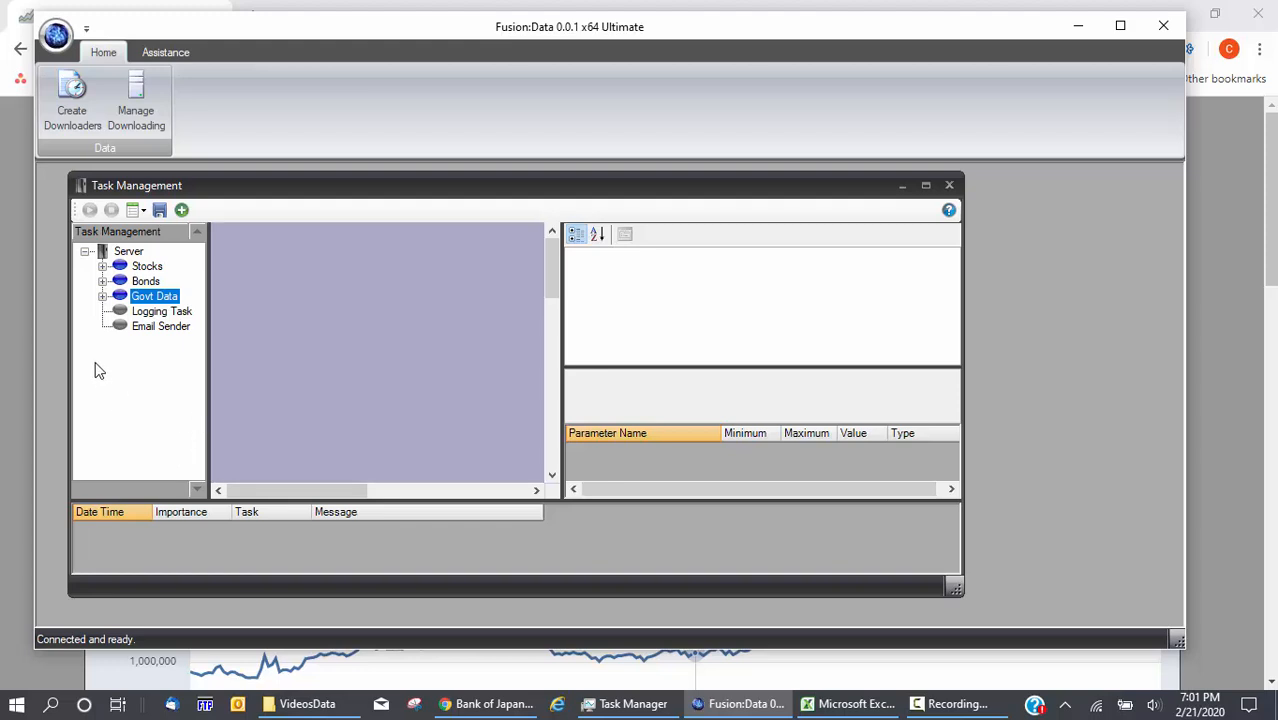
Display the Japan Assets task inside the Govt Data group and maximize the task management and application windows.
left_click(103, 297)
left_click(165, 311)
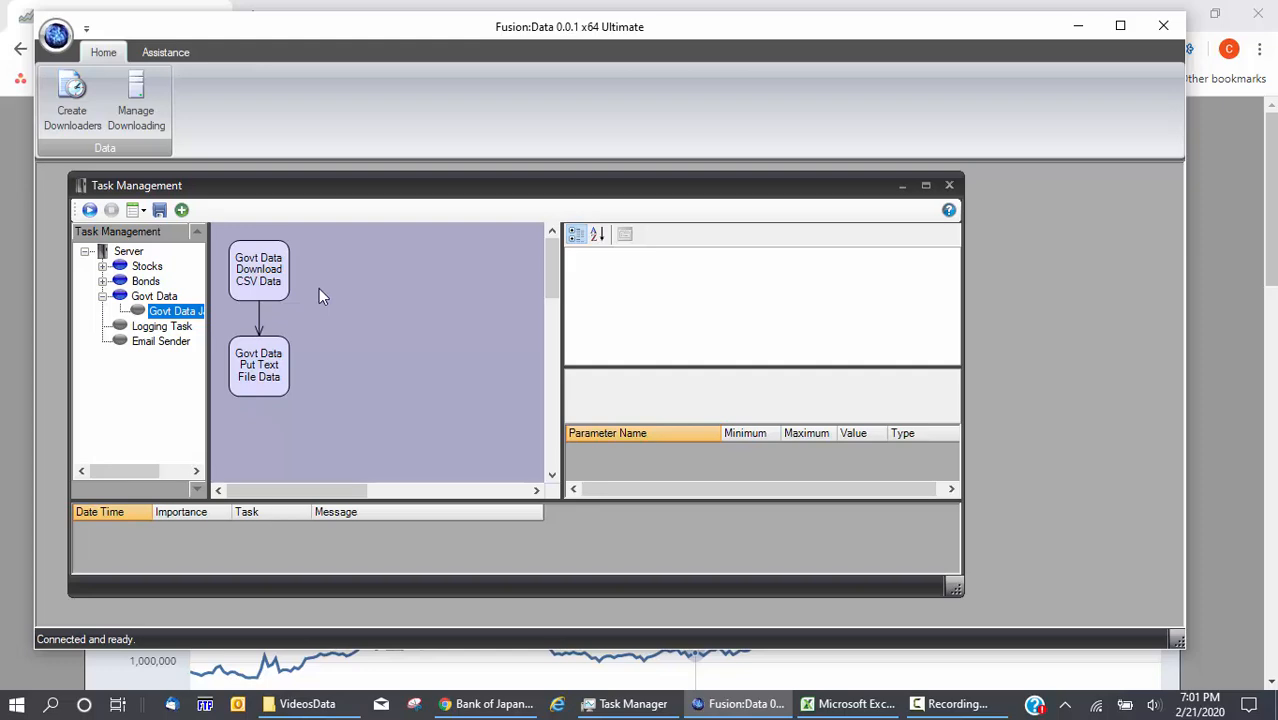
double_click(357, 190)
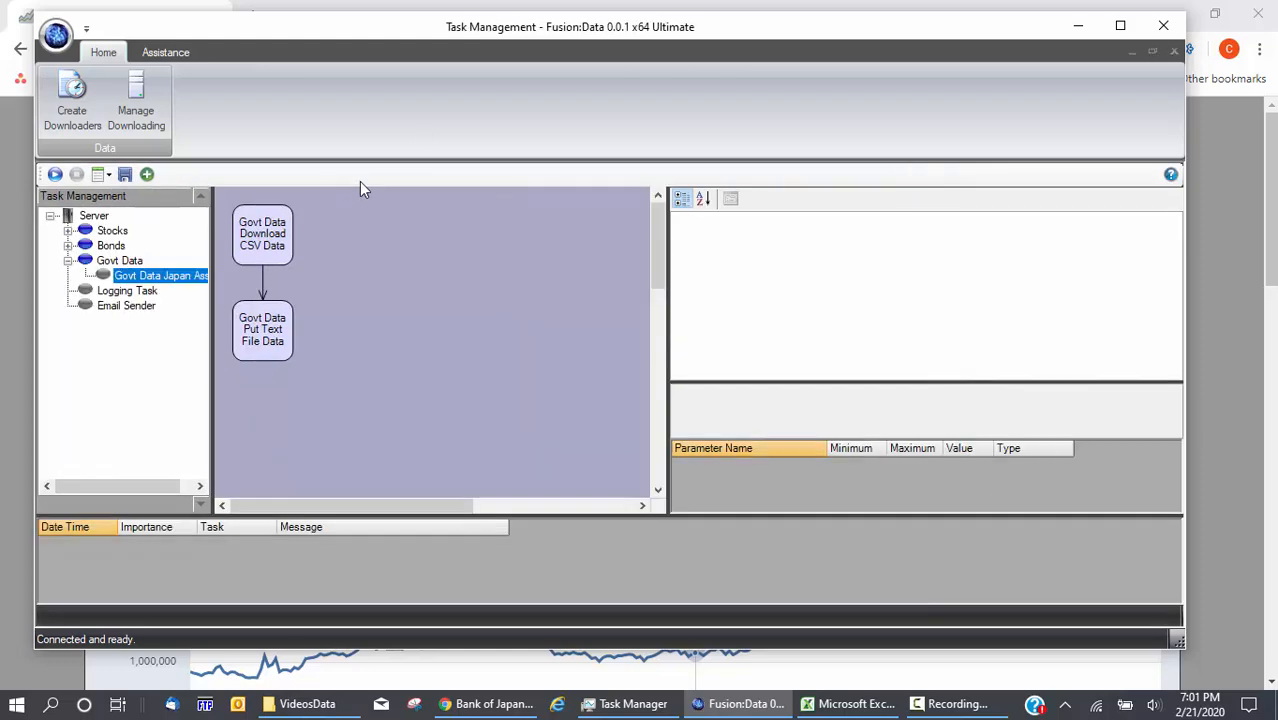
double_click(577, 28)
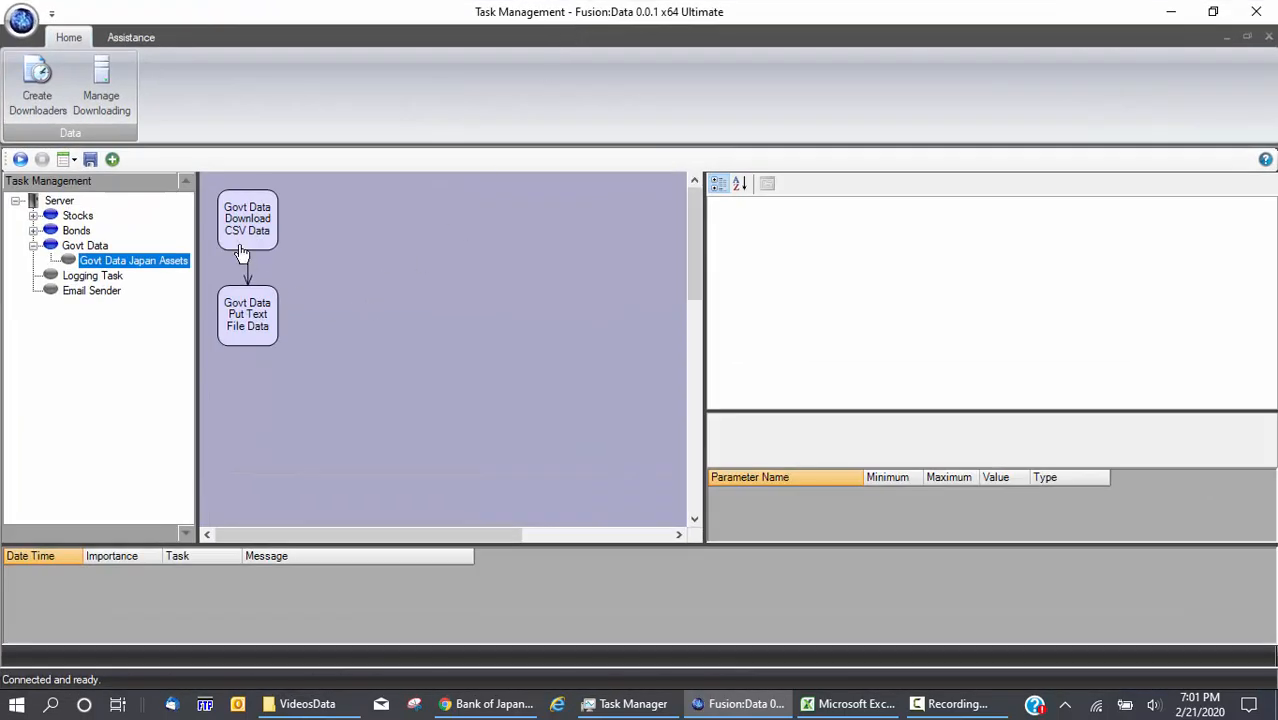
Set the Ticker of the Govt Data Download CSV Data block to FRED.
left_click(250, 222)
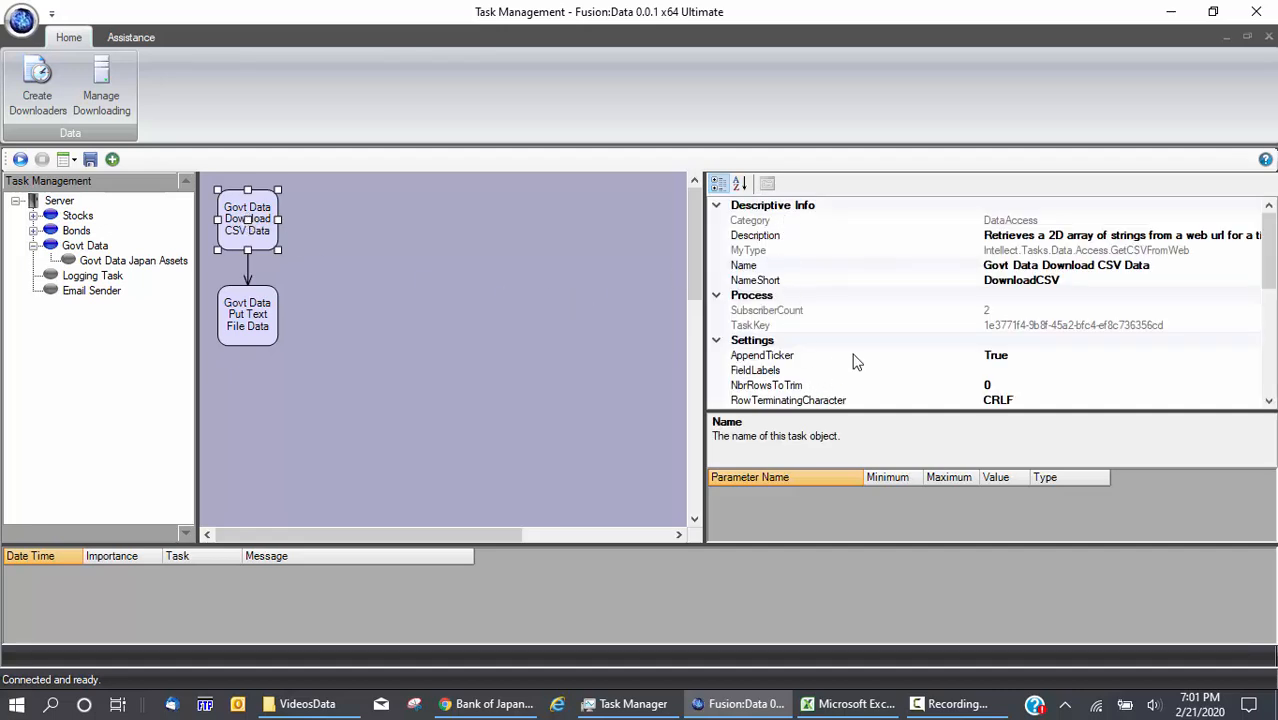
left_click_drag(1274, 252, 1274, 292)
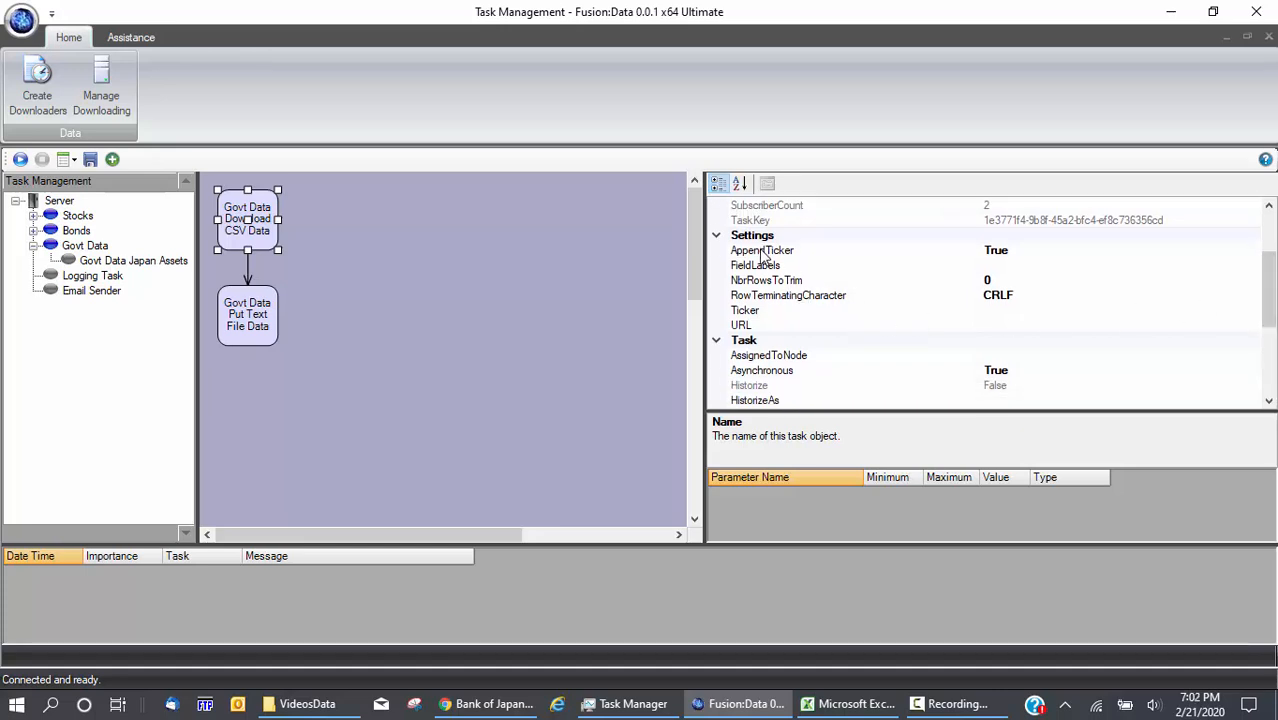
left_click(789, 314)
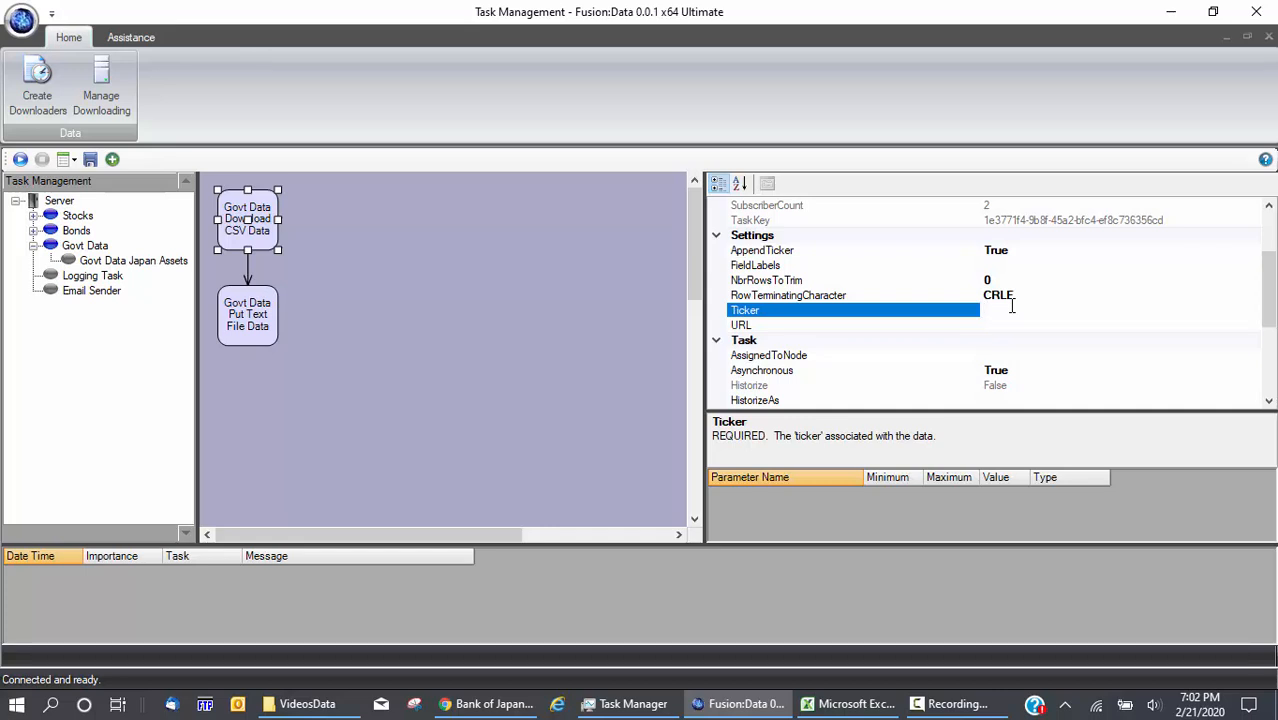
type("FRED")
left_click(900, 257)
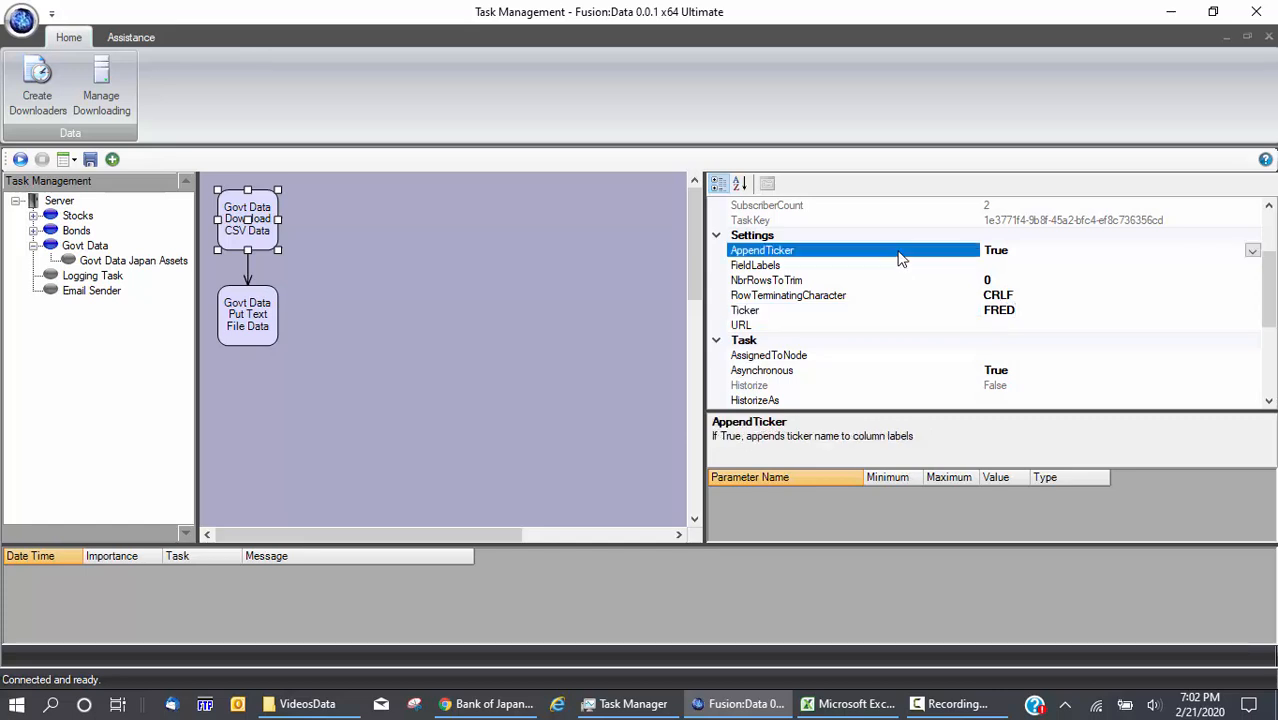
Check the column headers of the JPNASSETS CSV in Excel, then return to Fusion:Data and set FieldLabels to DateTime,JapanAssets.
left_click(890, 268)
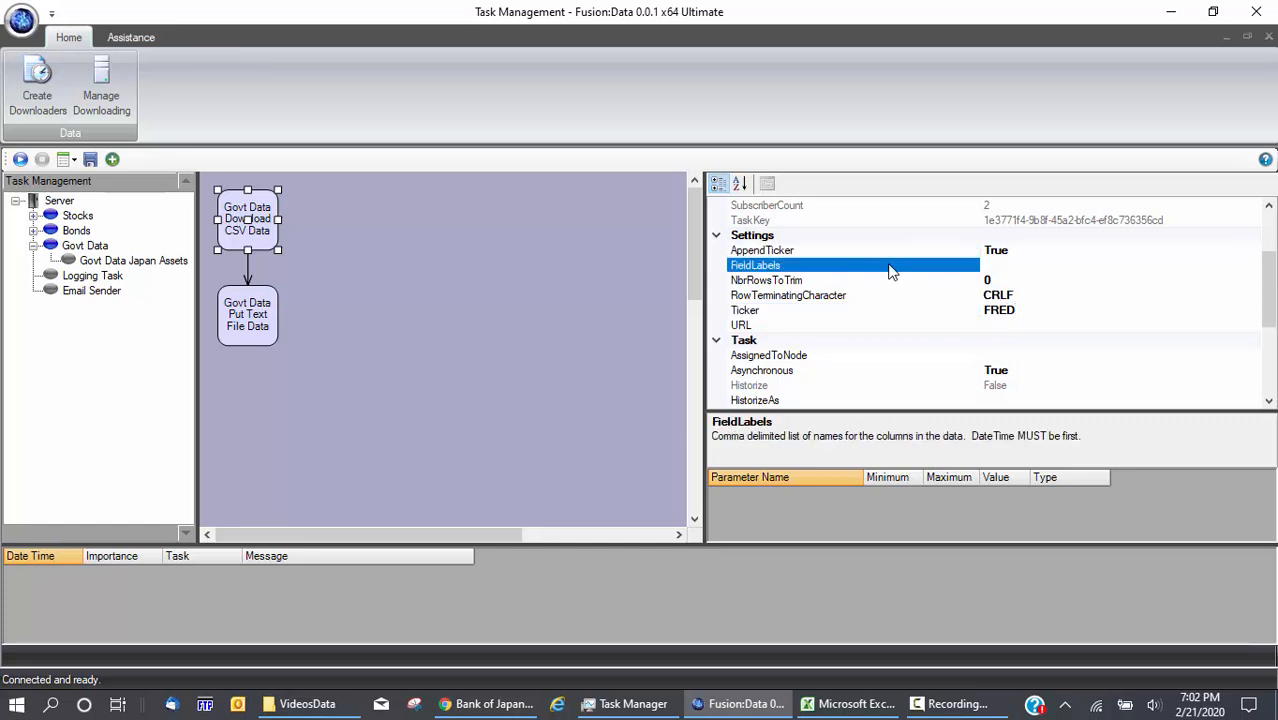
left_click(866, 705)
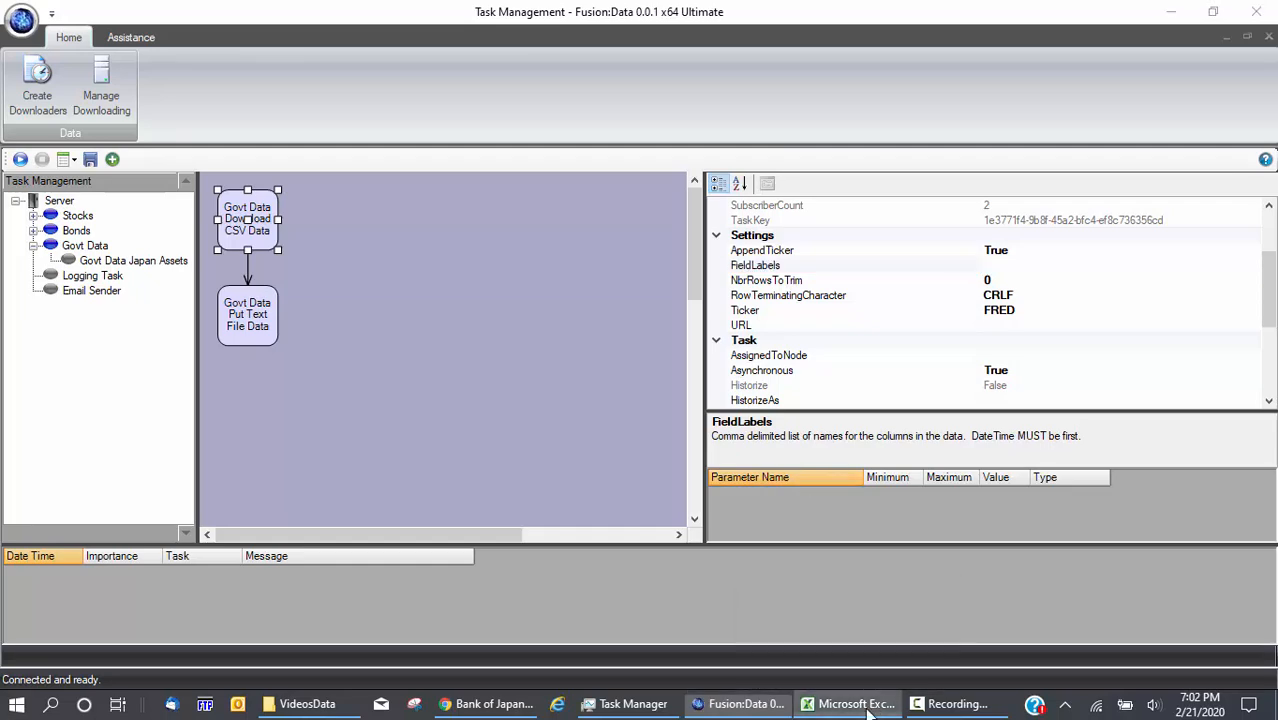
left_click(45, 182)
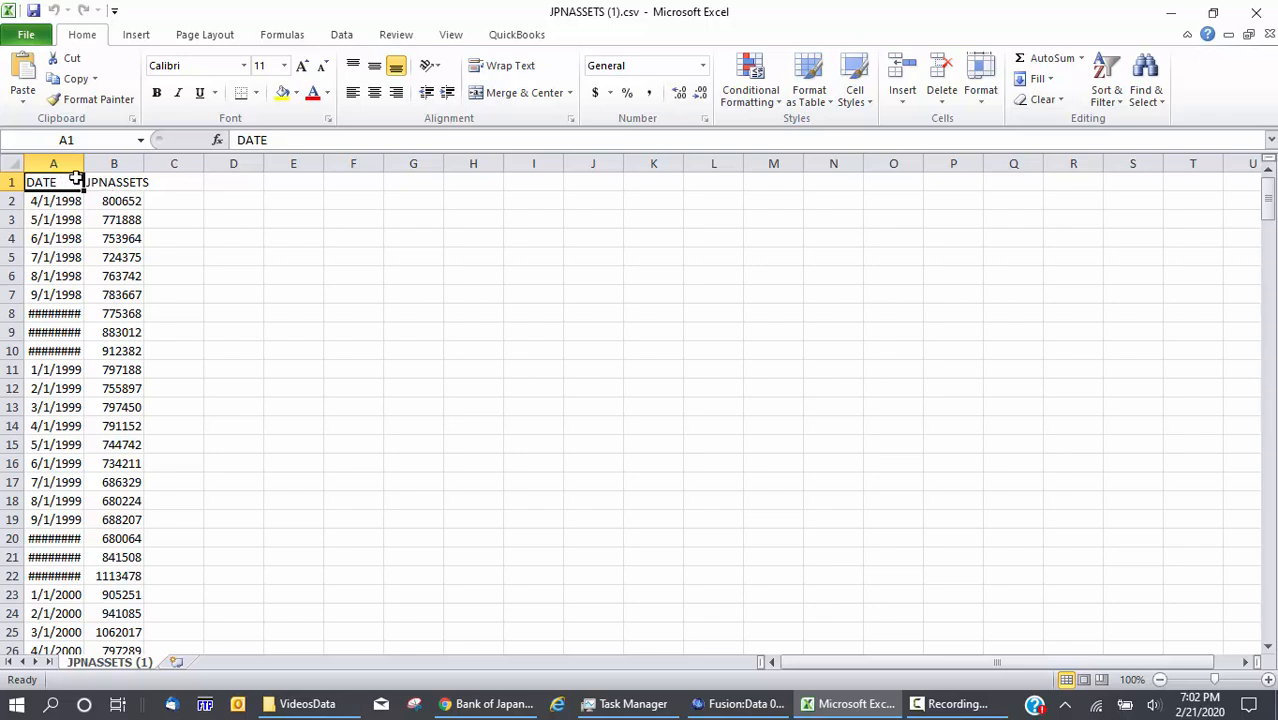
left_click_drag(68, 182, 128, 184)
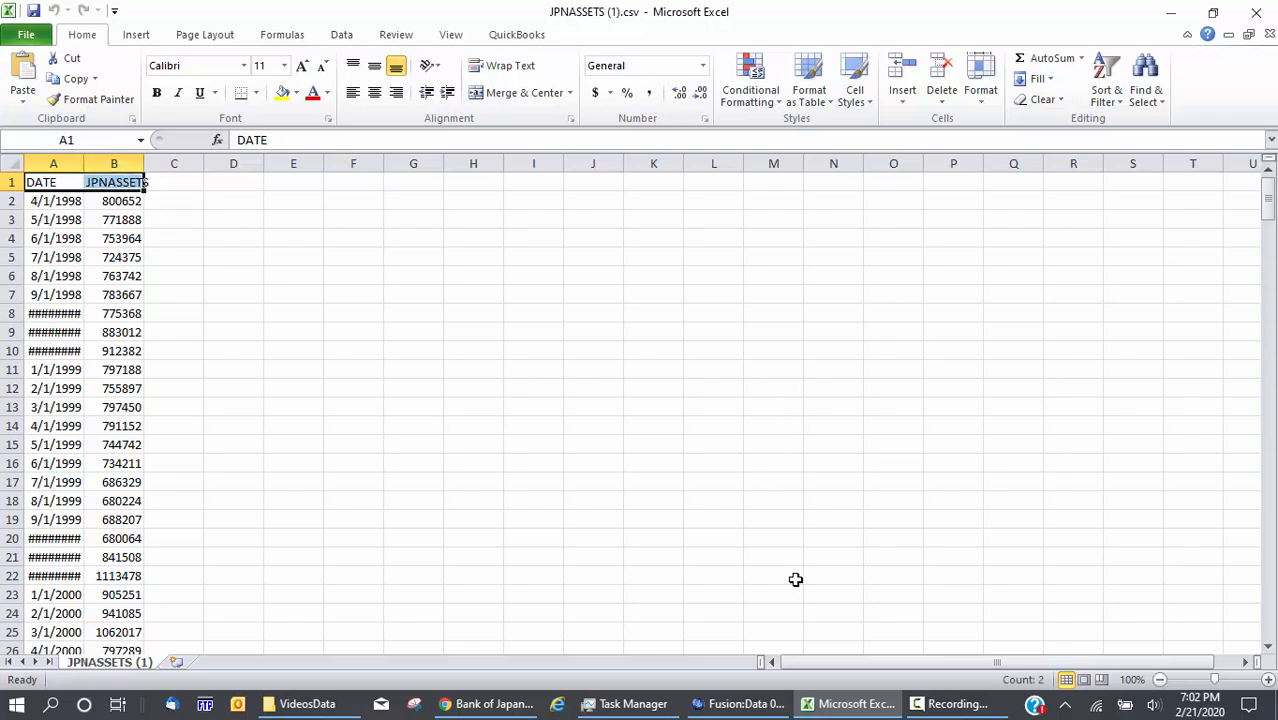
mouse_move(766, 716)
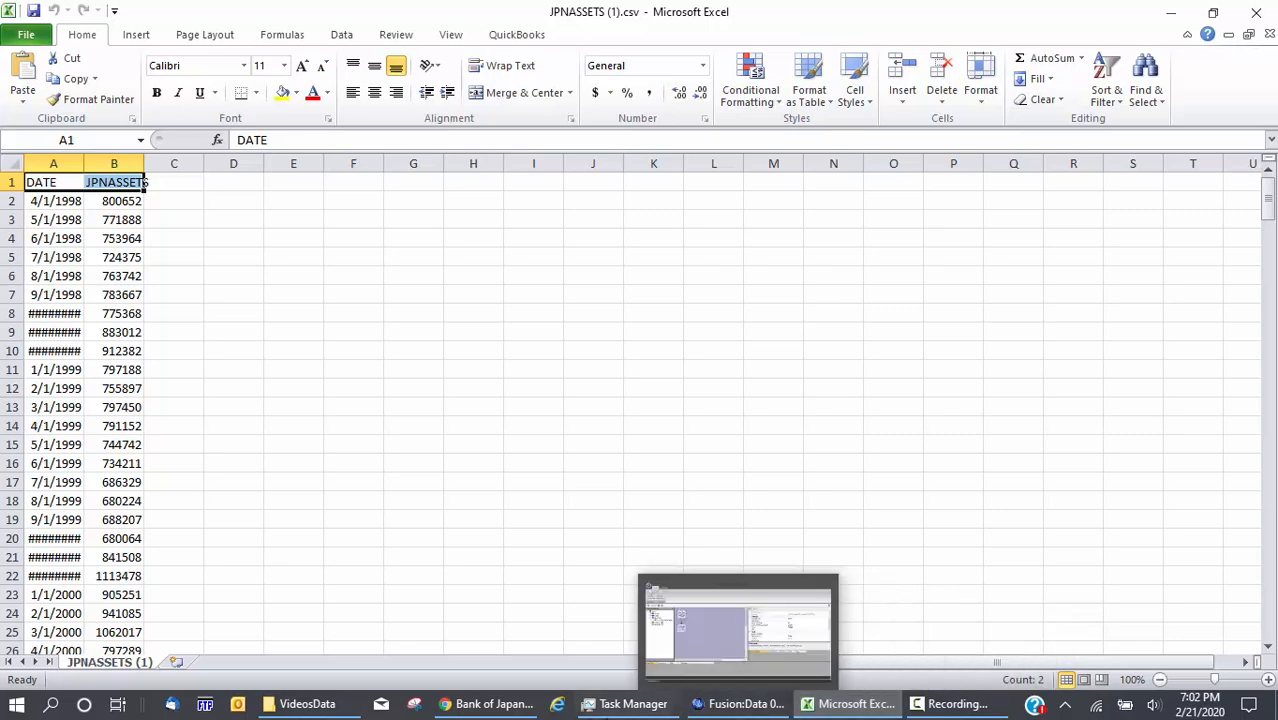
mouse_move(502, 712)
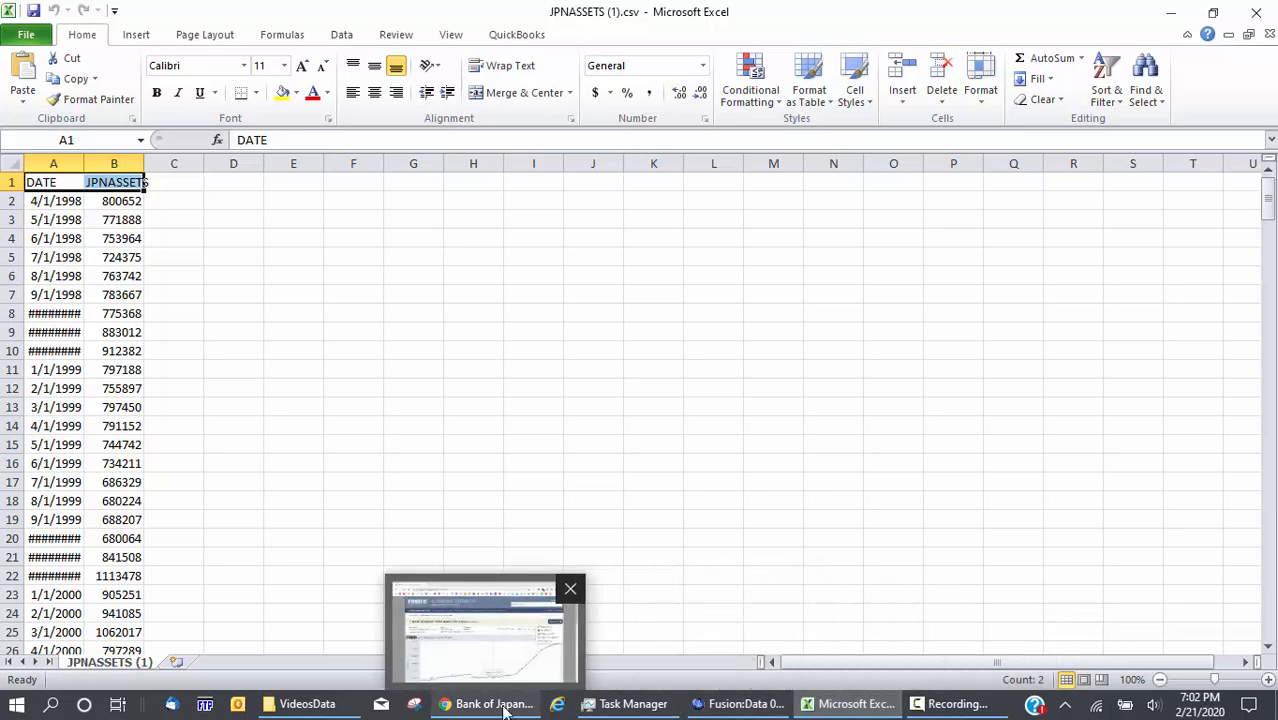
left_click(738, 704)
left_click(1008, 268)
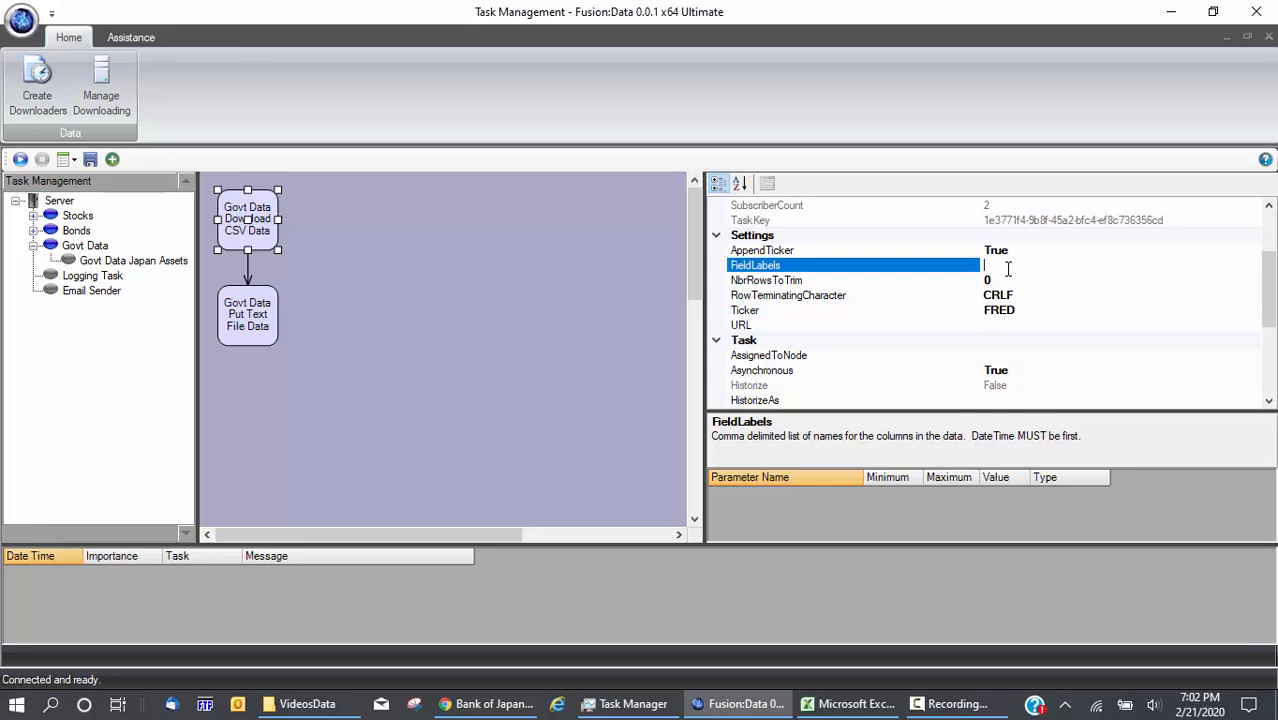
type("DateTime,JapanAssets")
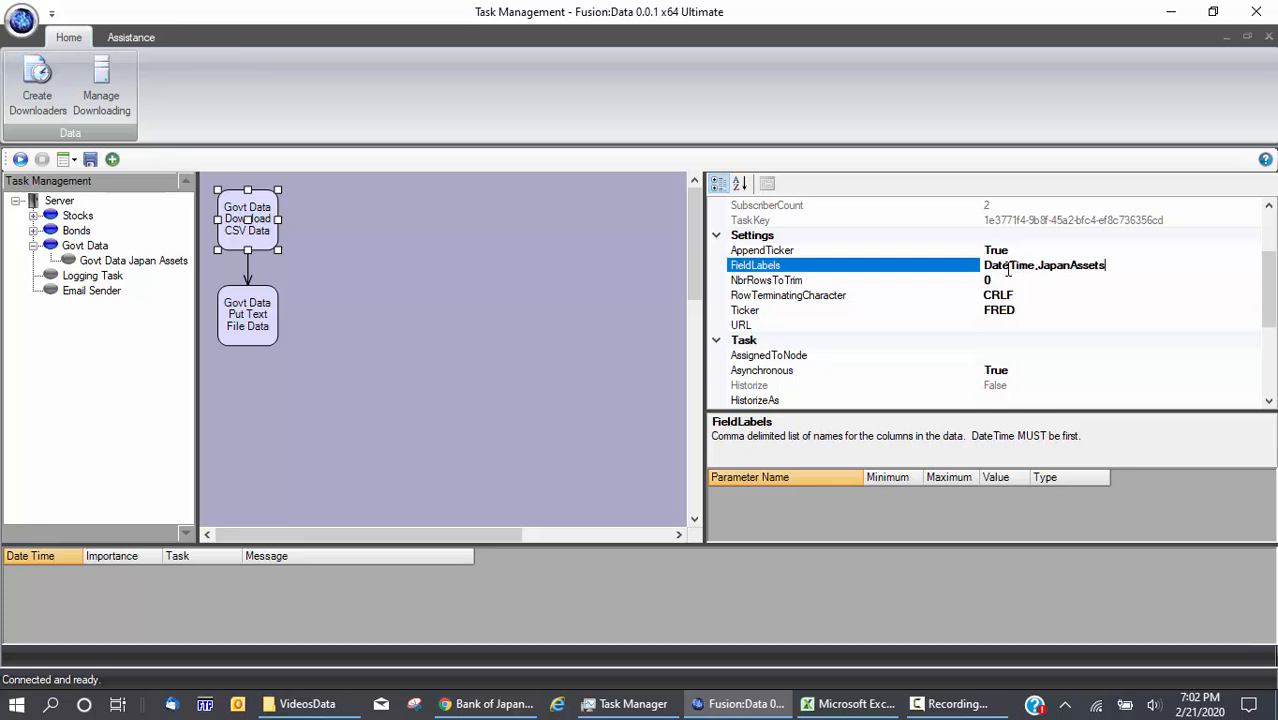
Set the RowTerminatingCharacter of the Govt Data Download CSV Data block to LF.
left_click(940, 283)
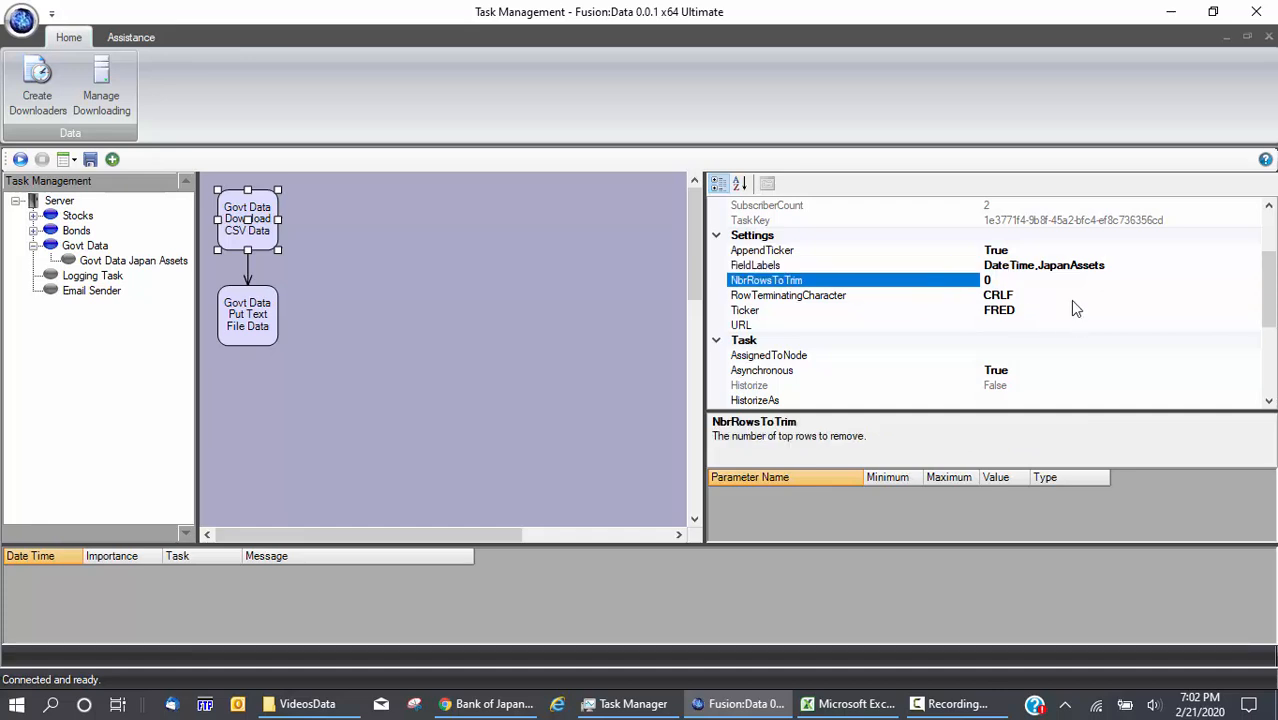
left_click(1254, 297)
left_click(1253, 297)
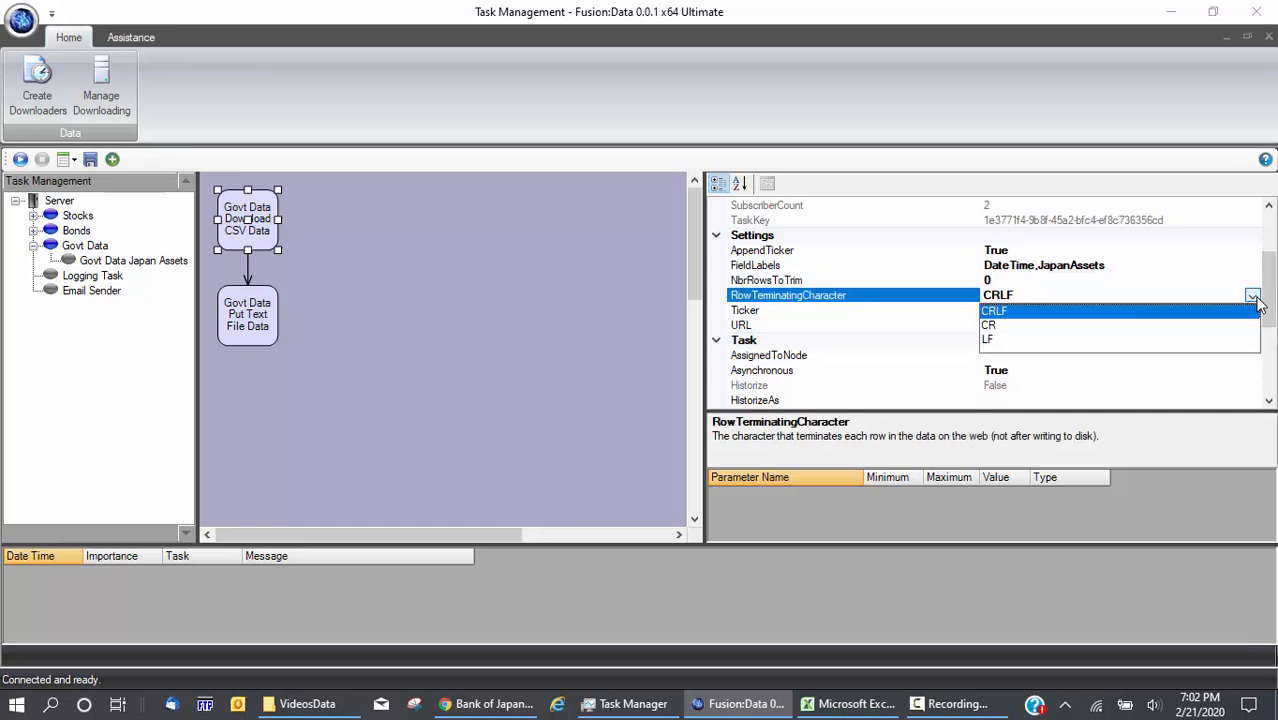
left_click(990, 341)
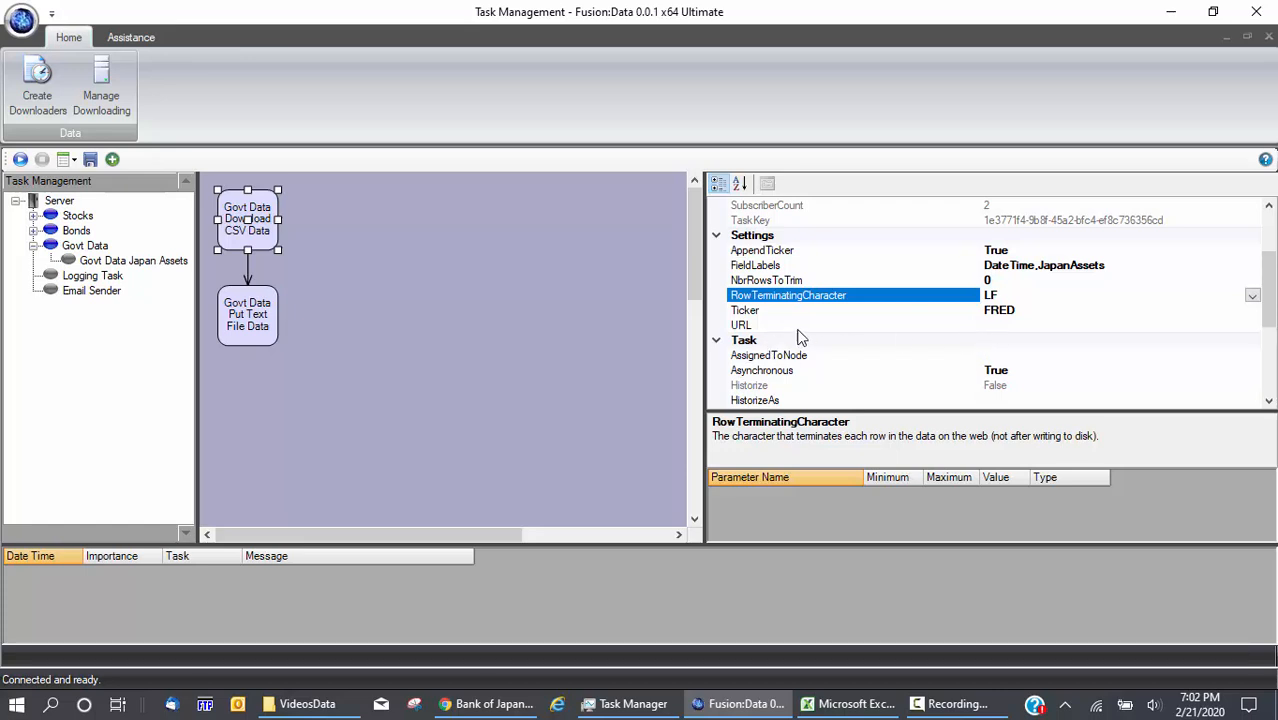
Paste the copied fred.stlouisfed.org fredgraph.csv download address into the URL setting of the Download CSV Data block.
left_click(800, 330)
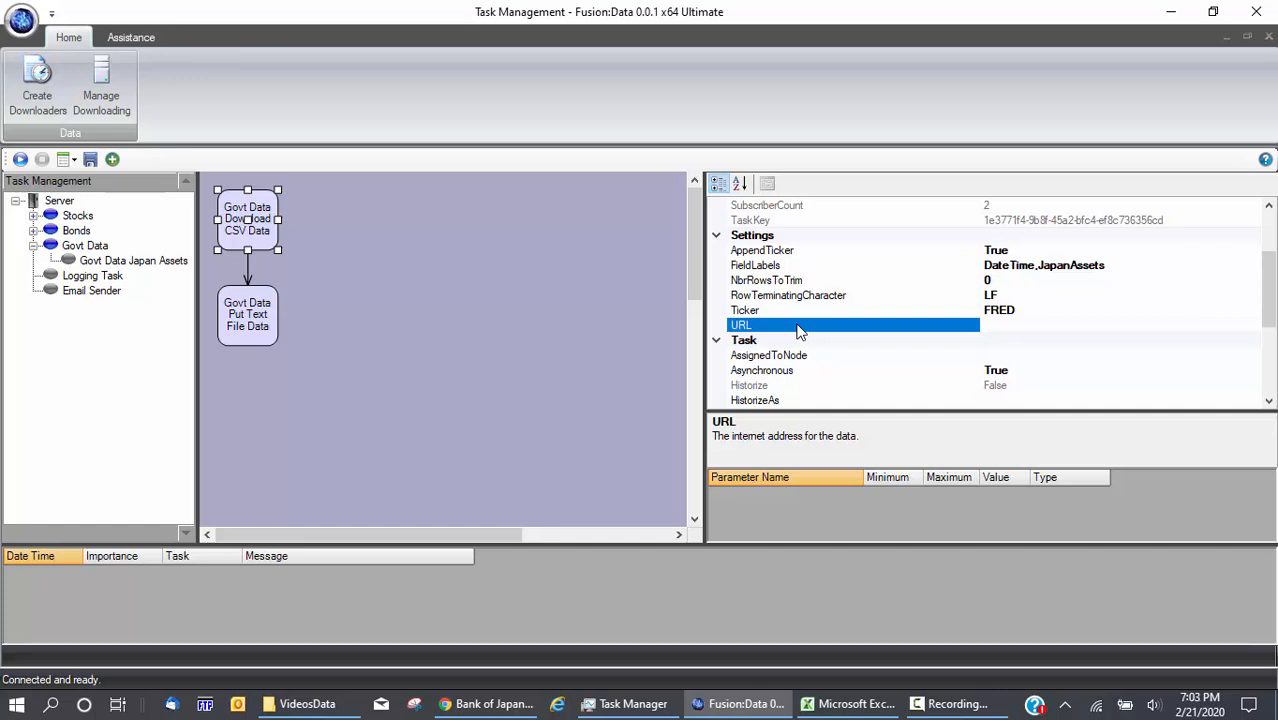
left_click(985, 322)
key("ctrl+v")
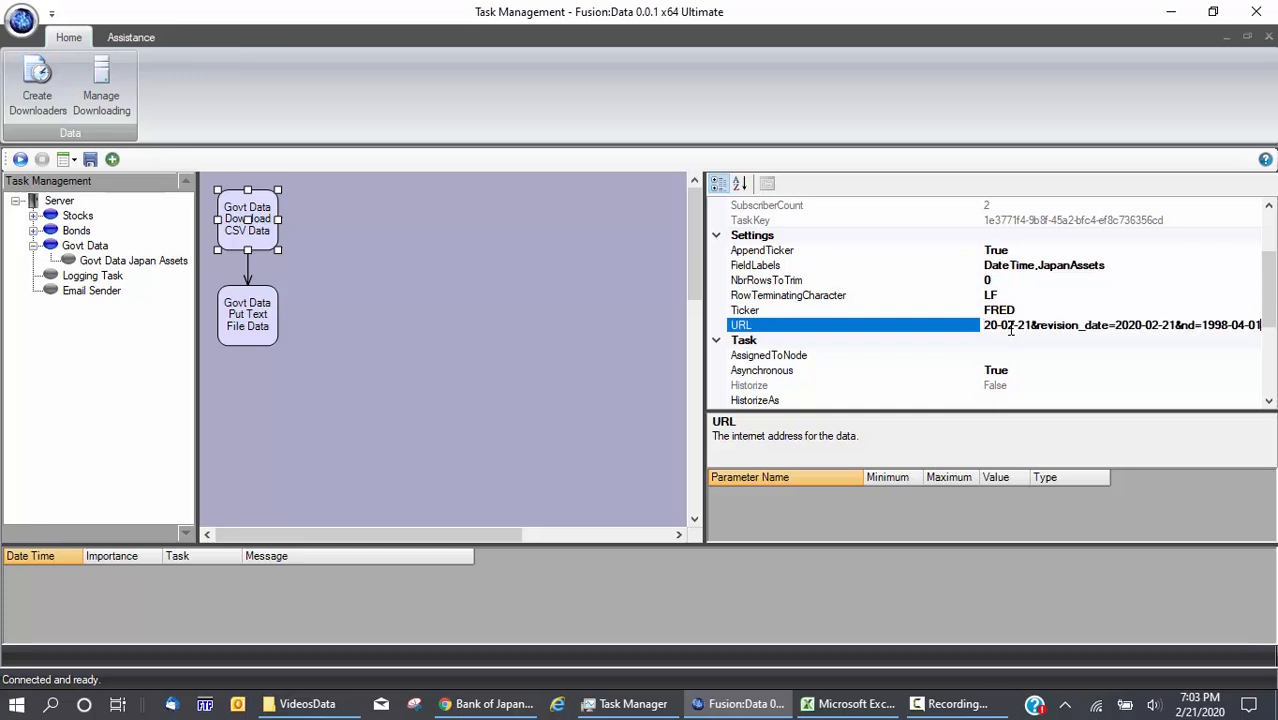
left_click(933, 327)
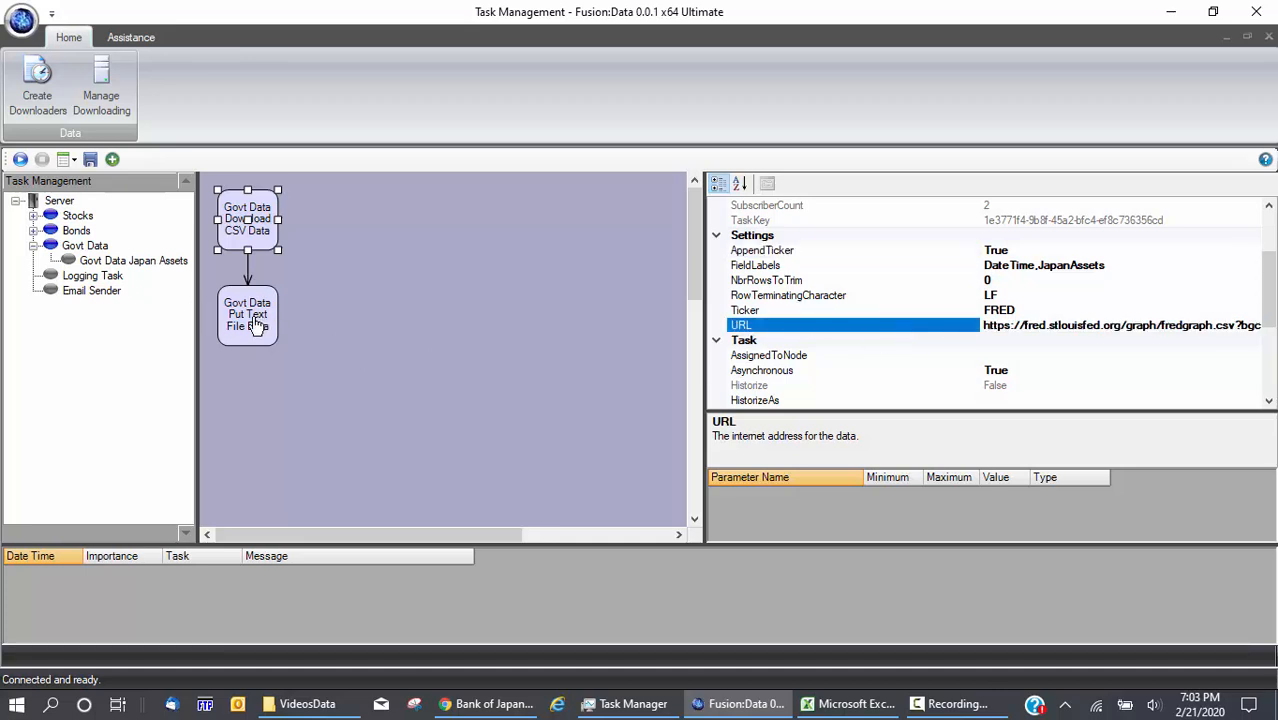
Set the Govt Data Put Text File Data block's Delimiter to a comma and its FileAccessMethod to WriteNew.
left_click(255, 324)
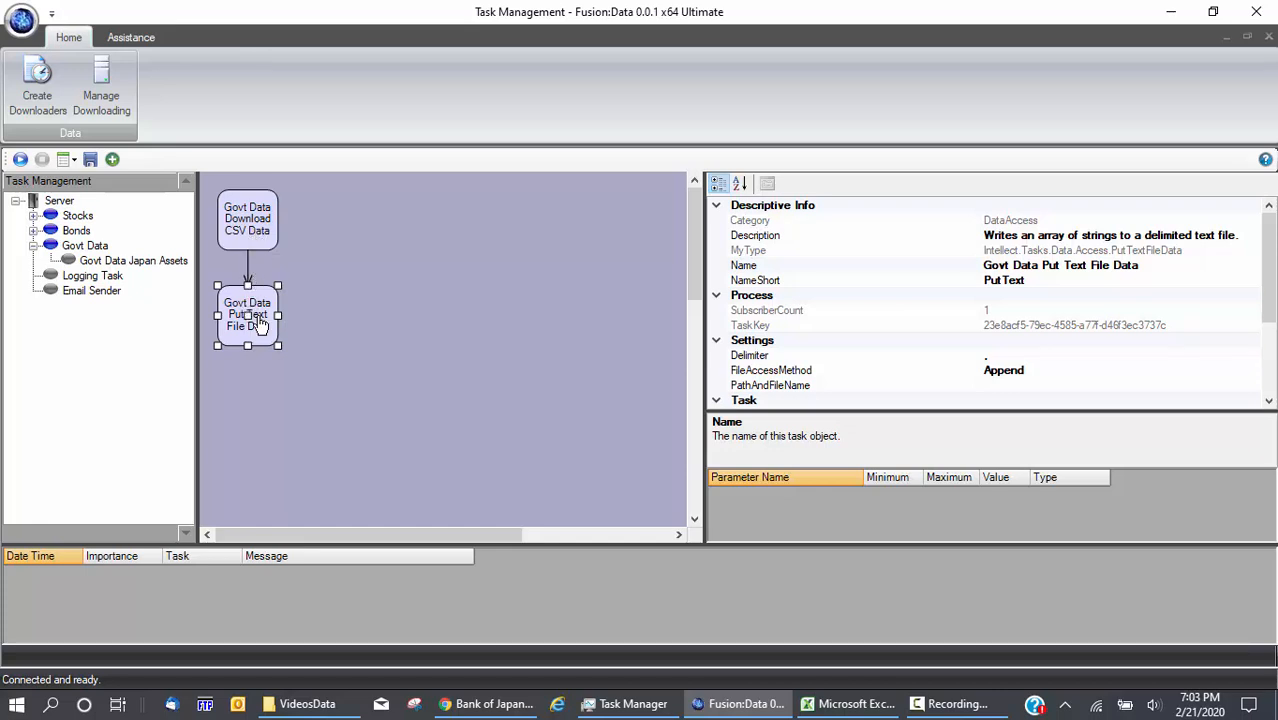
left_click(784, 357)
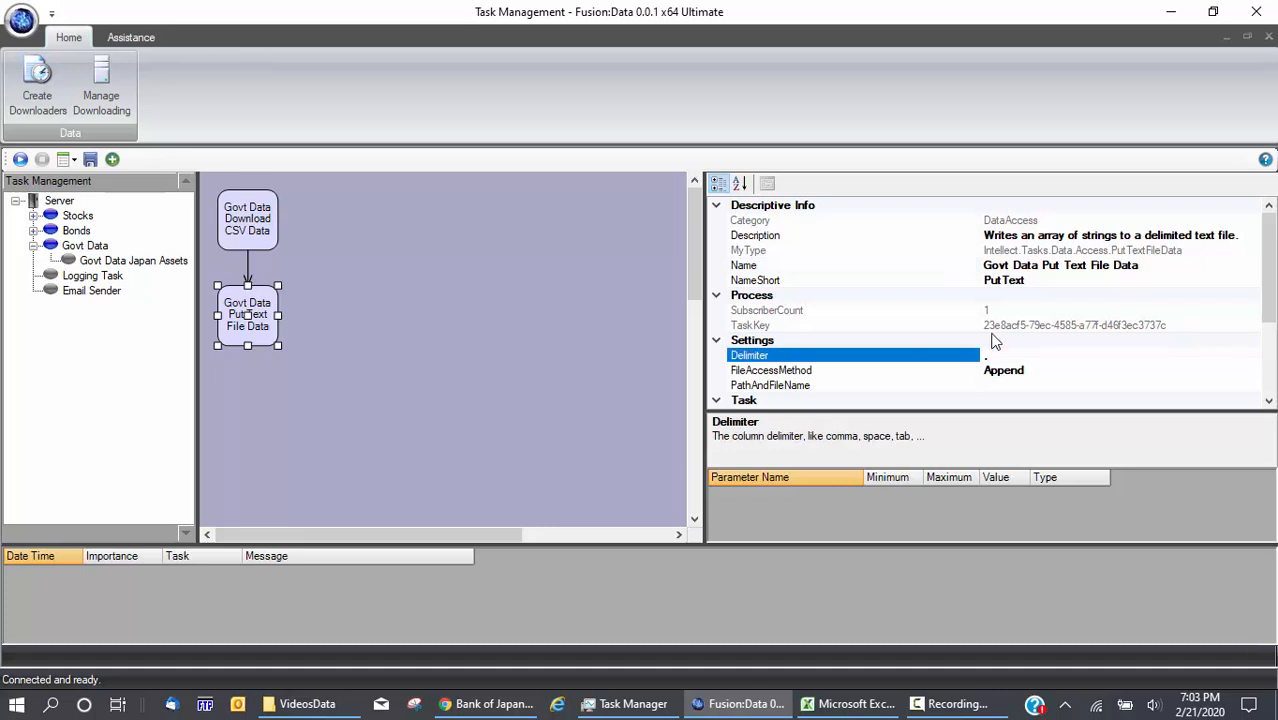
type(",")
left_click_drag(1272, 291, 1253, 354)
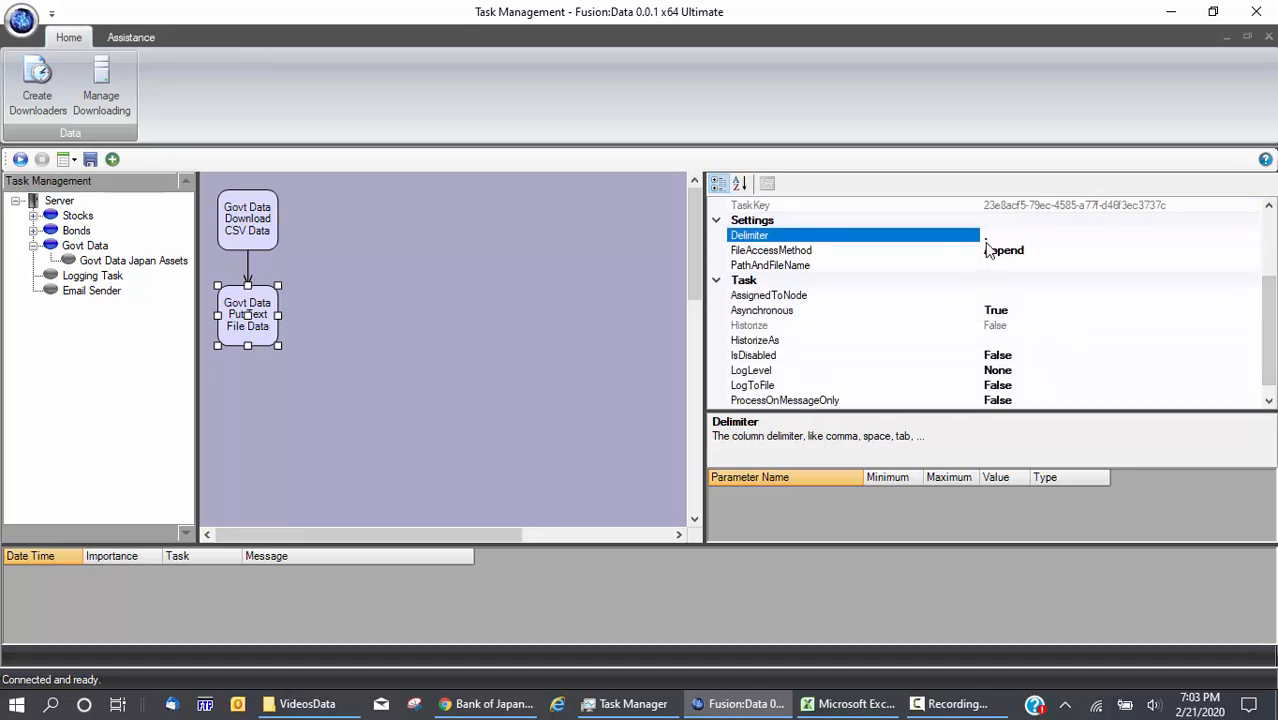
left_click(1077, 252)
left_click(1253, 251)
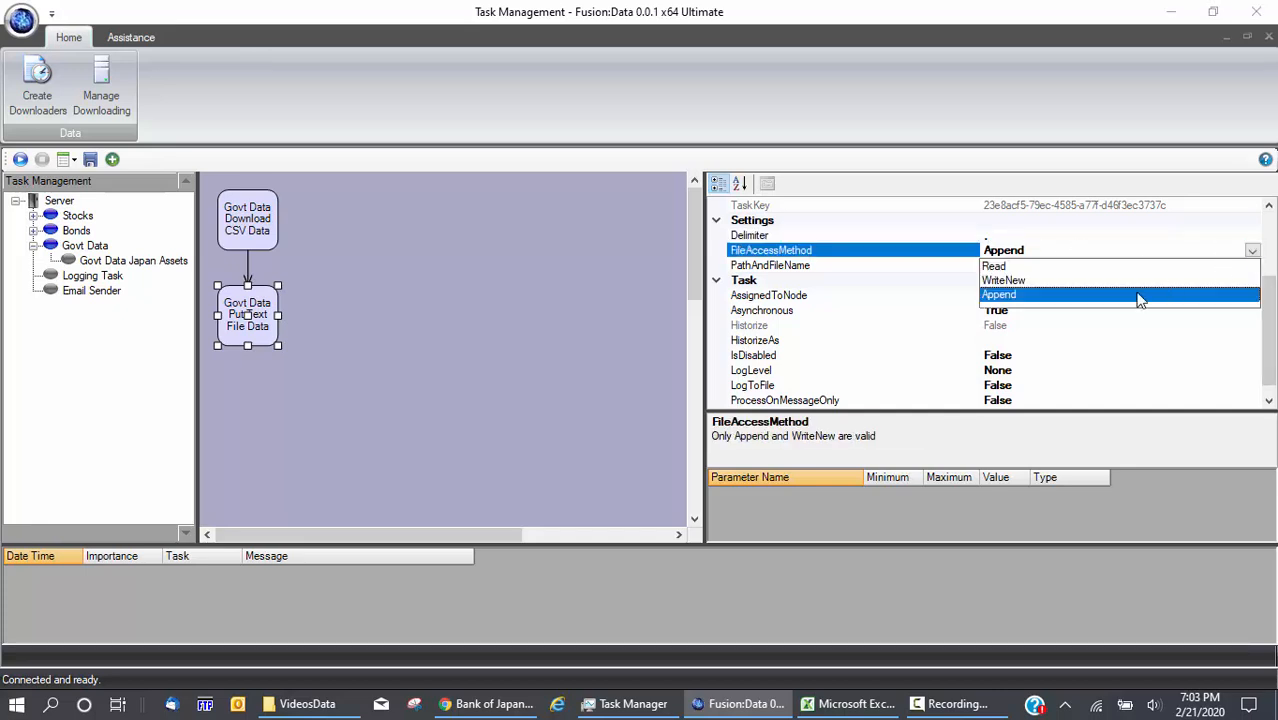
left_click(1012, 281)
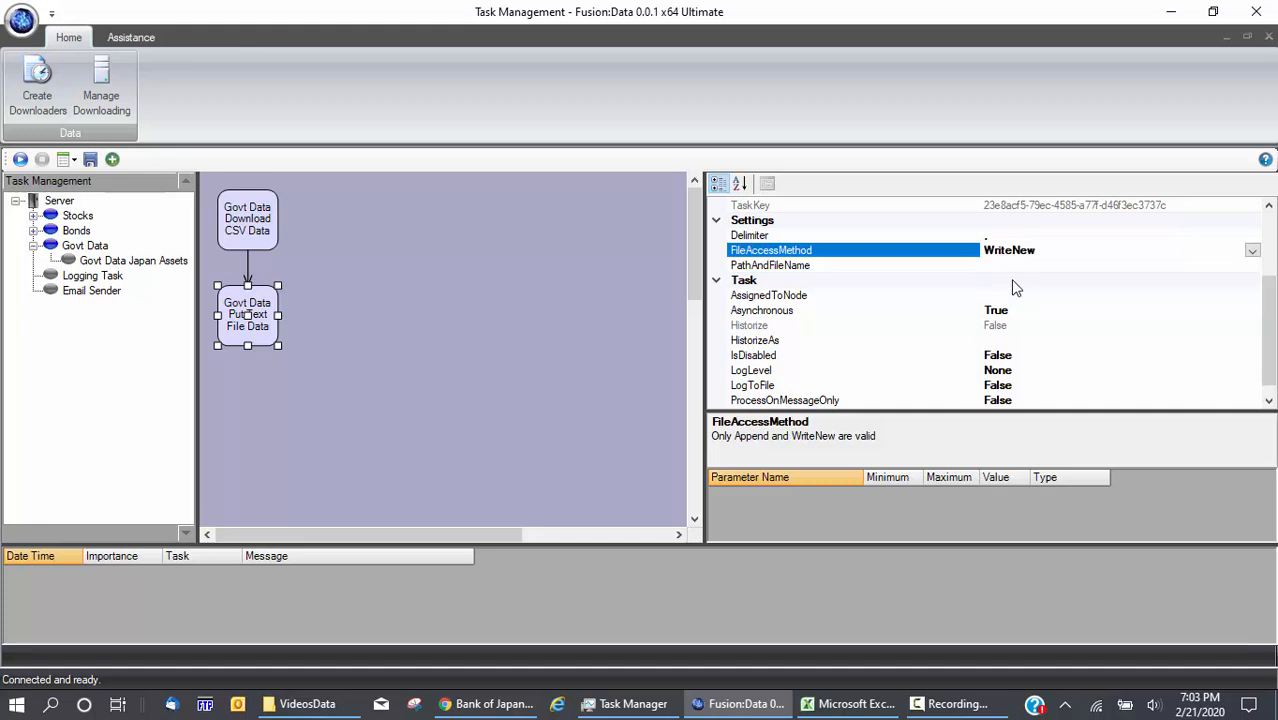
Set the PathAndFileName of the Put Text File Data block to C:\VideosData\JapanAssets.csv.
left_click(1148, 265)
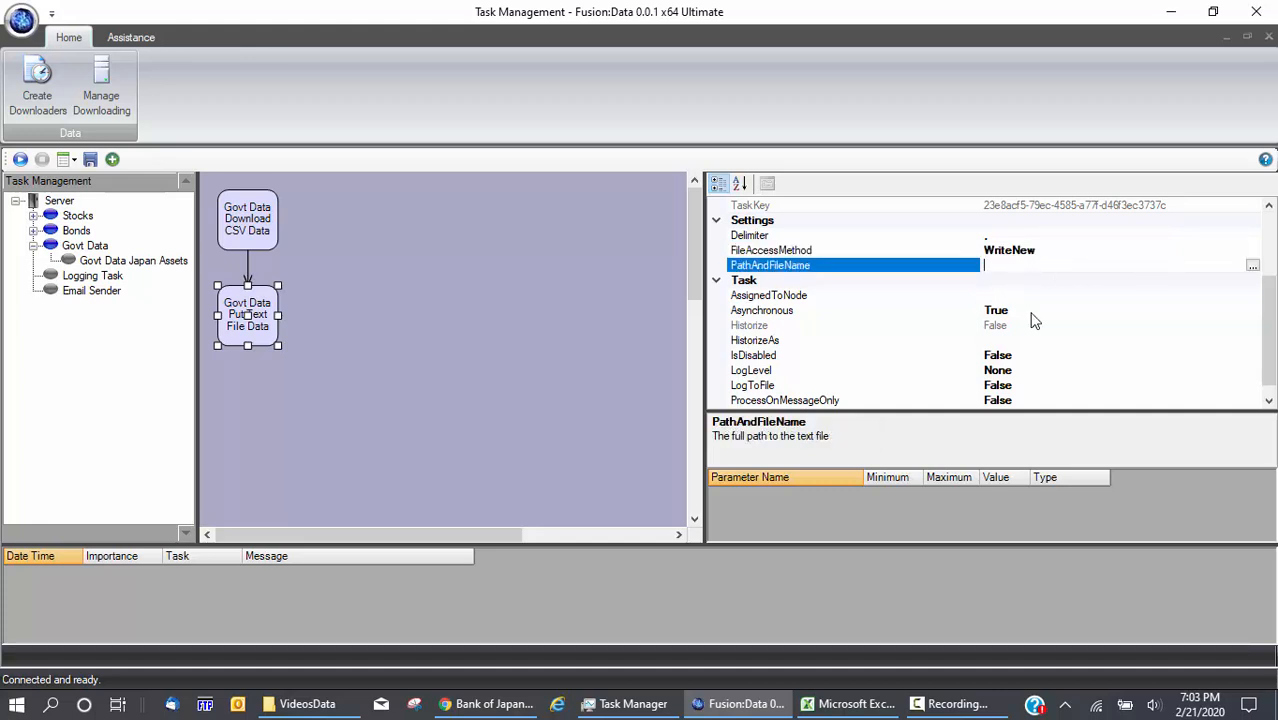
left_click(310, 705)
left_click(303, 705)
type("C:\\VideosData\\Ja")
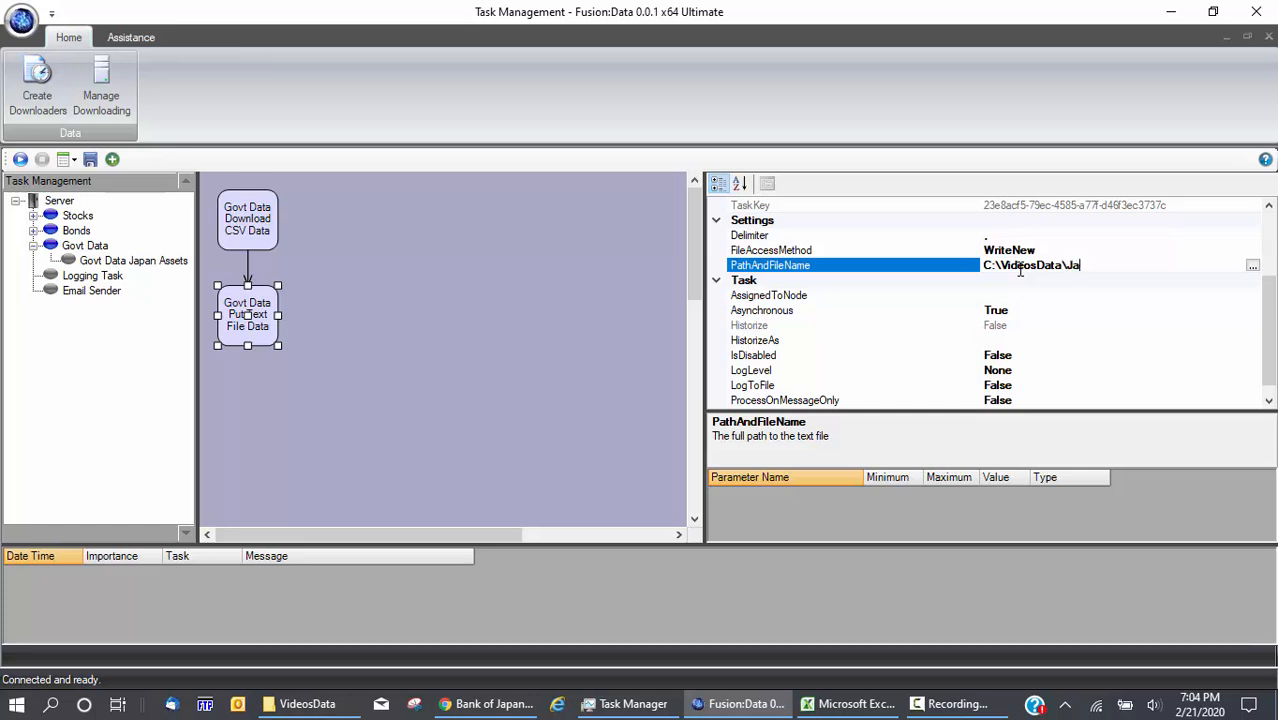
type("panAssets.csv")
left_click(620, 340)
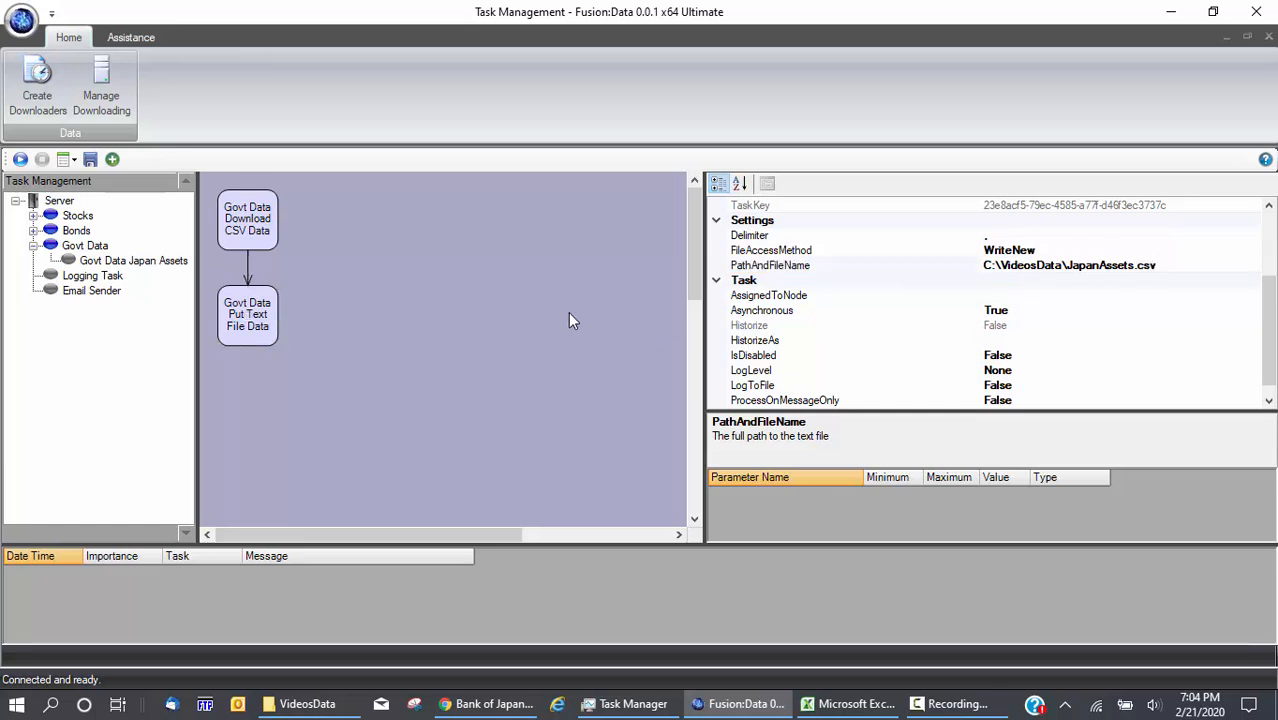
Start the Govt Data Japan Assets task and open JapanAssets.csv from the VideosData folder in Excel to check its column headers.
left_click(121, 400)
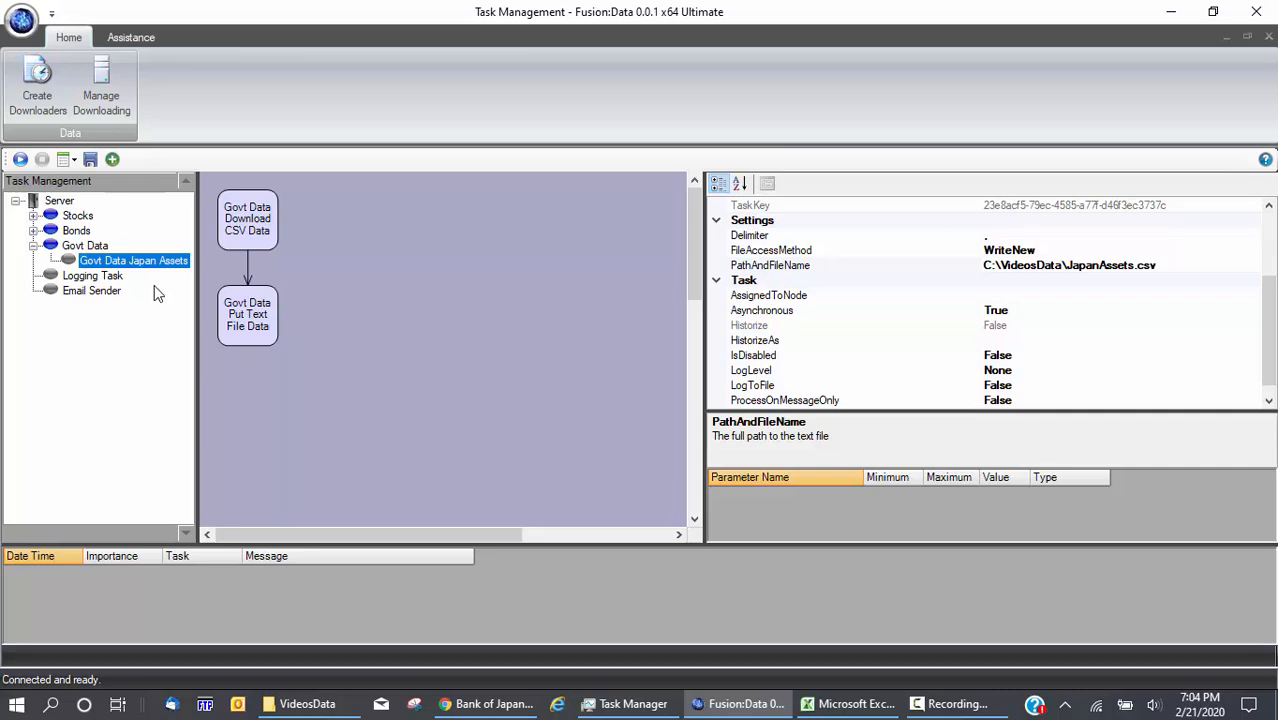
left_click(18, 161)
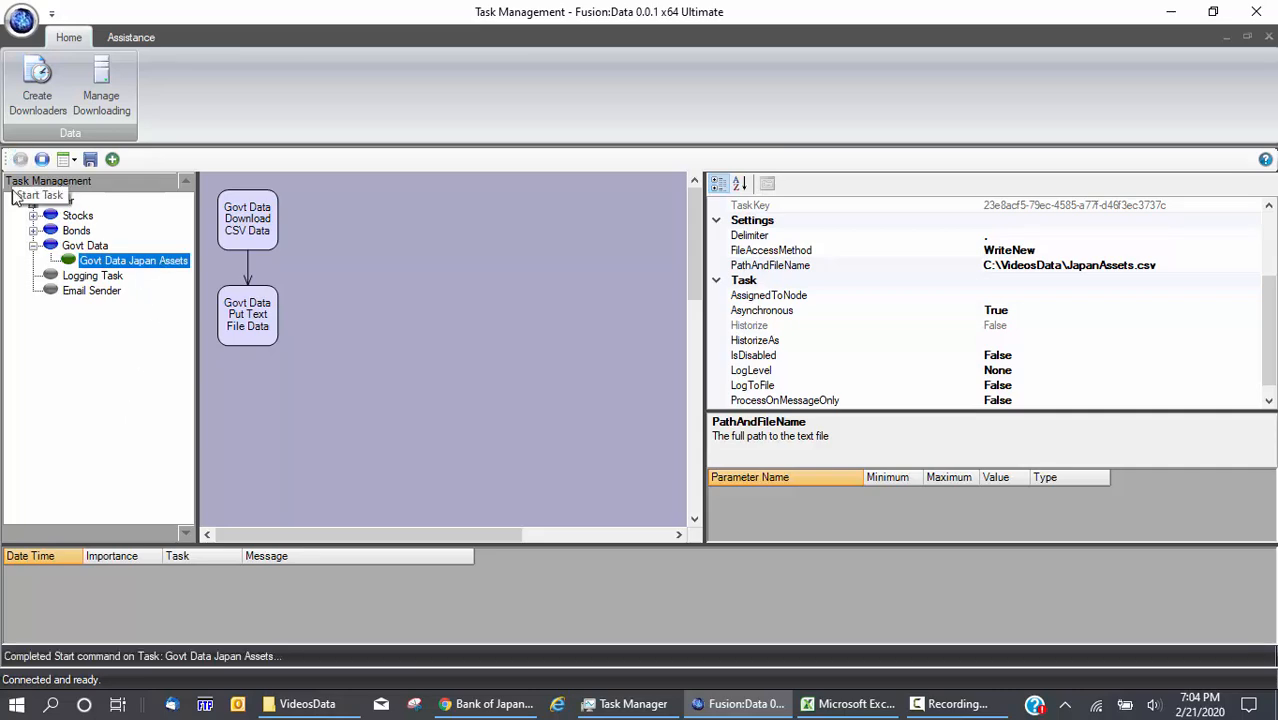
left_click(316, 706)
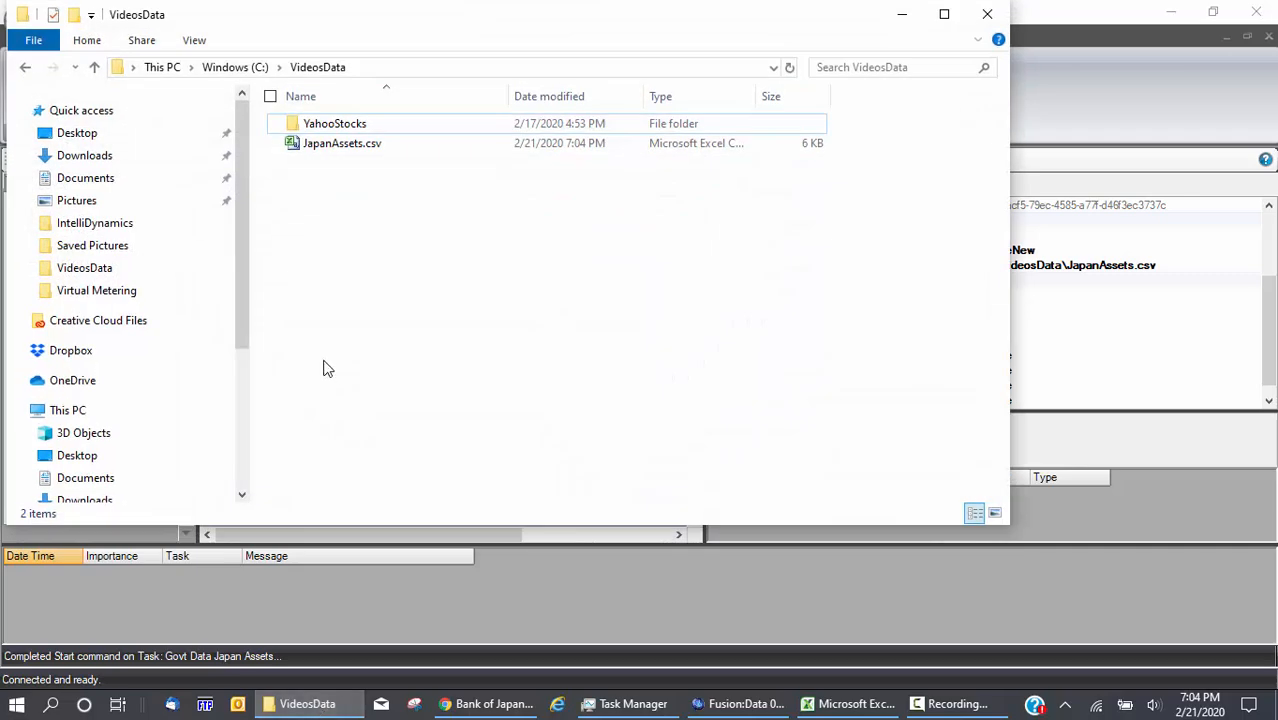
left_click(322, 147)
double_click(322, 147)
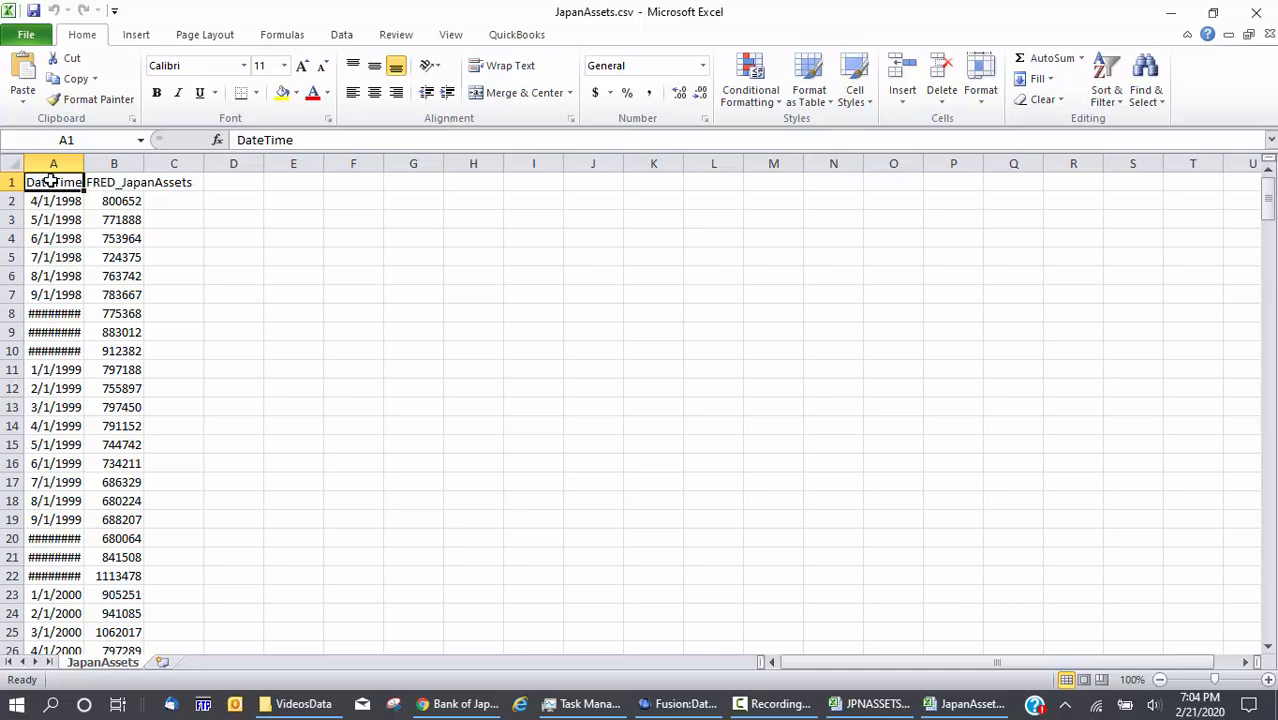
left_click(132, 183)
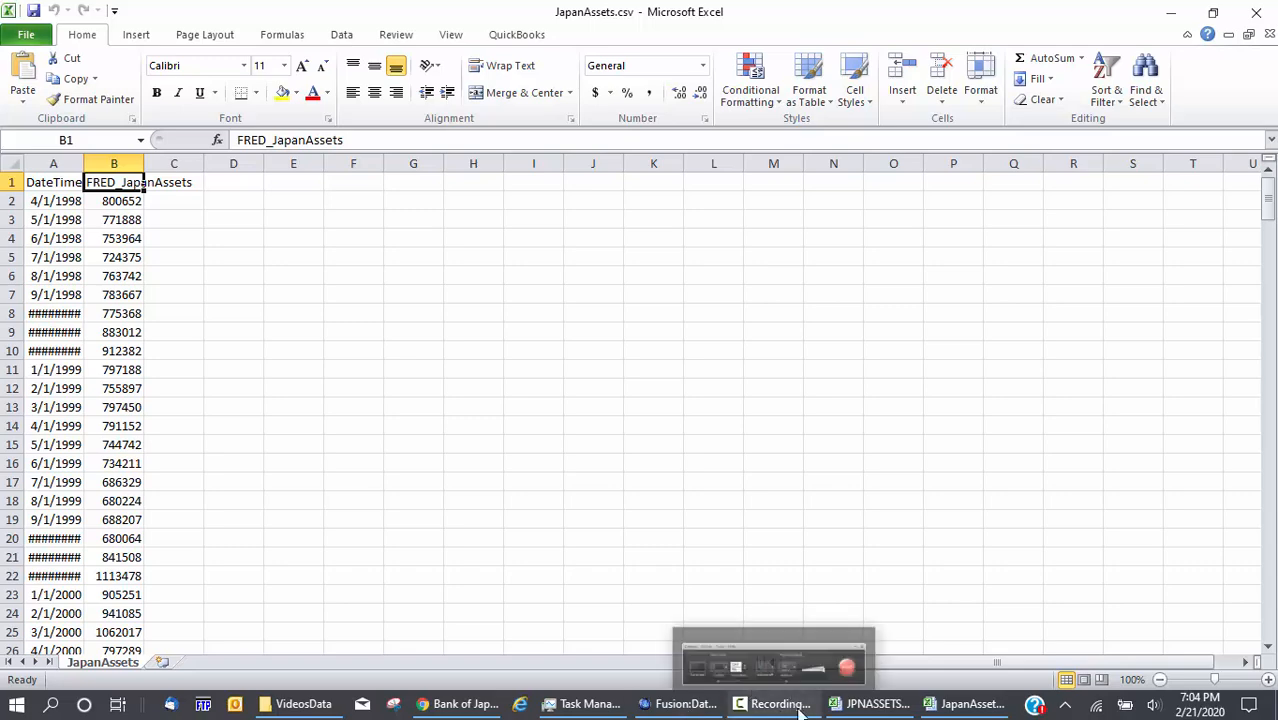
Return to Fusion:Data and set RunDailyAtTime to True for the Govt Data Download CSV Data block.
left_click(677, 704)
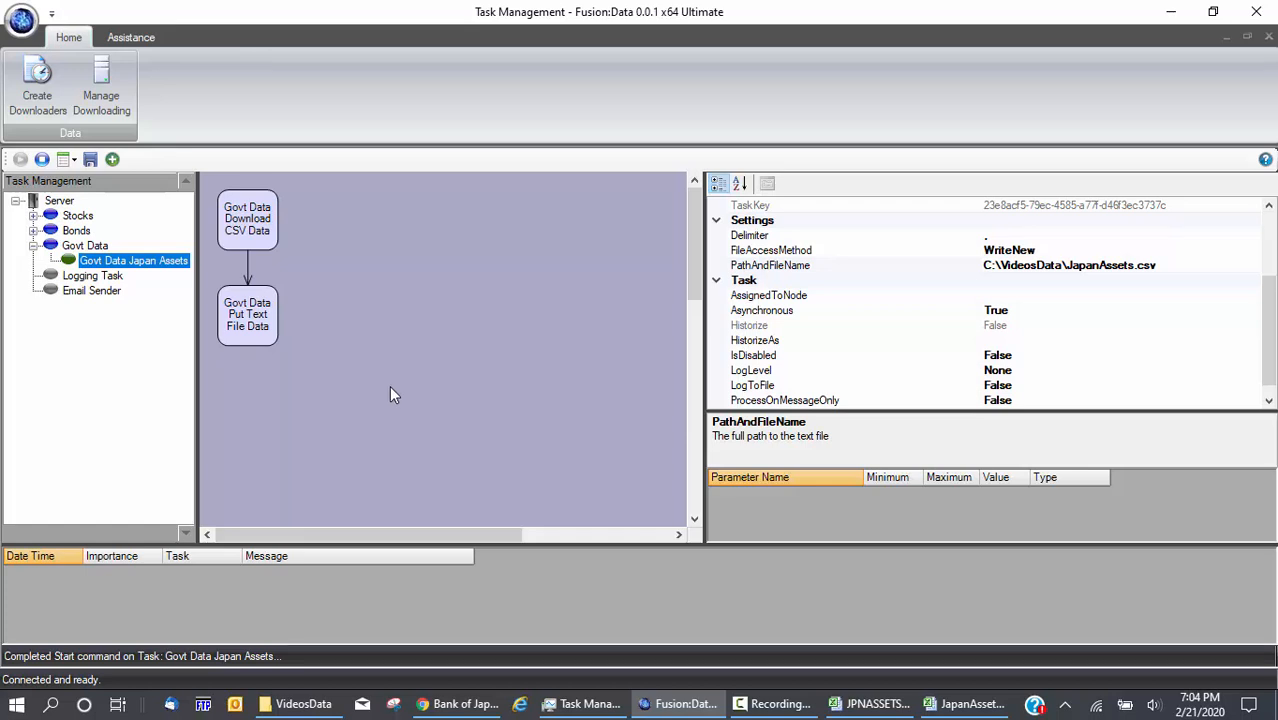
left_click(259, 229)
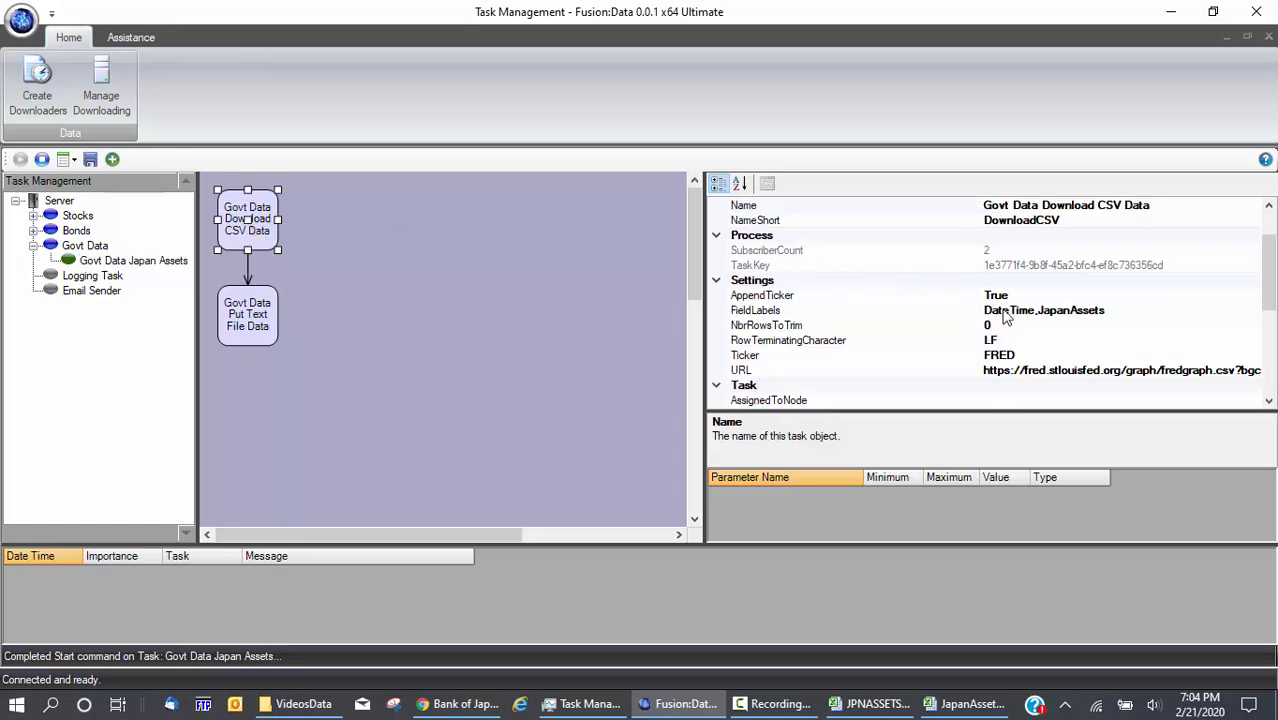
left_click_drag(1270, 237, 1270, 315)
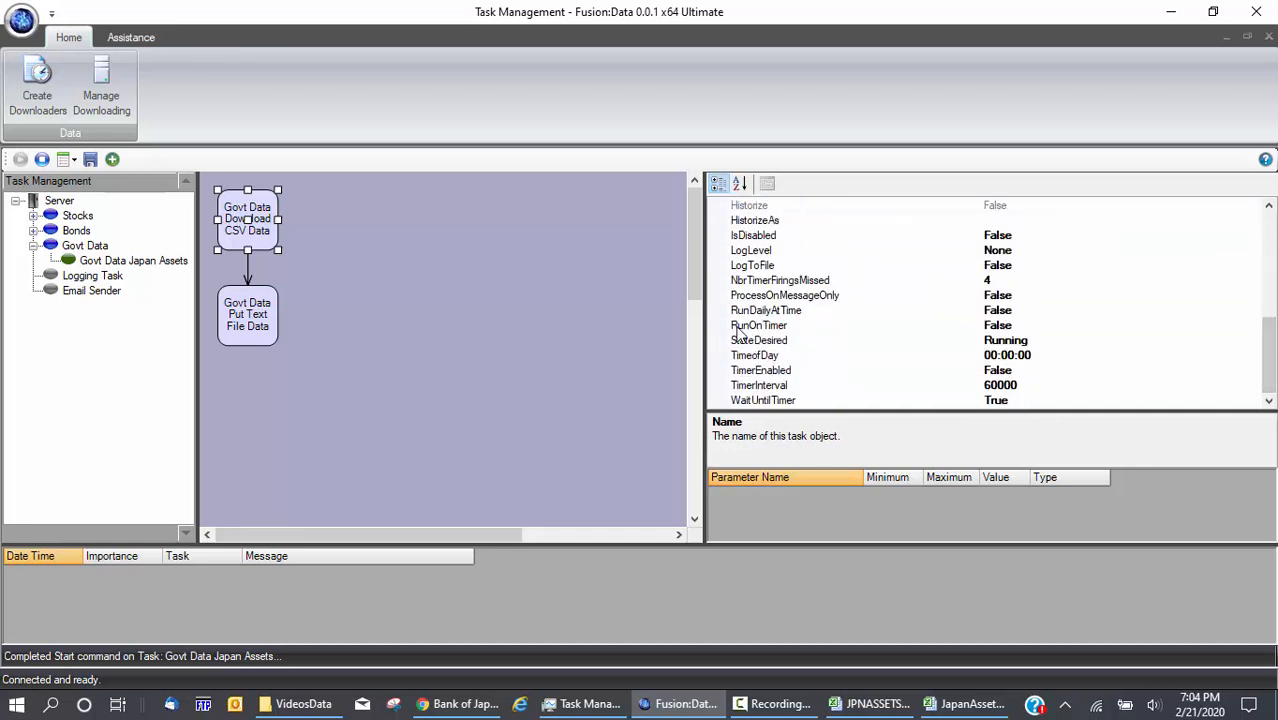
left_click(754, 312)
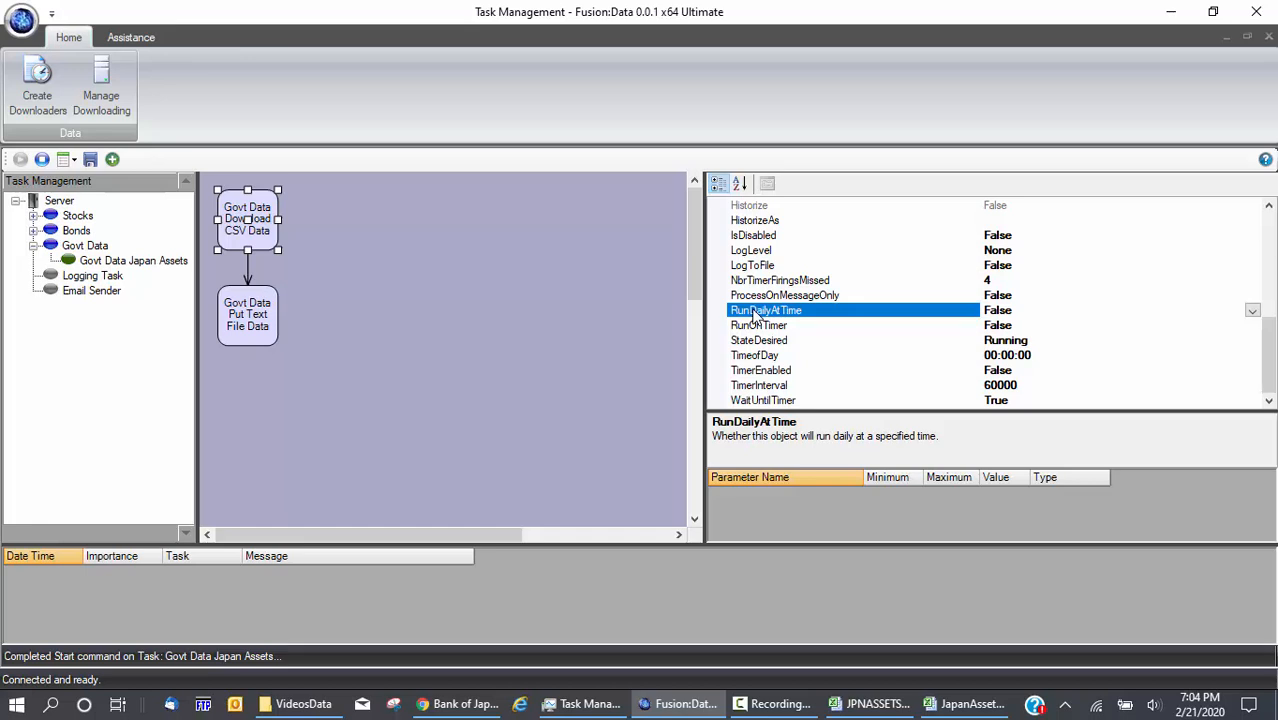
double_click(754, 312)
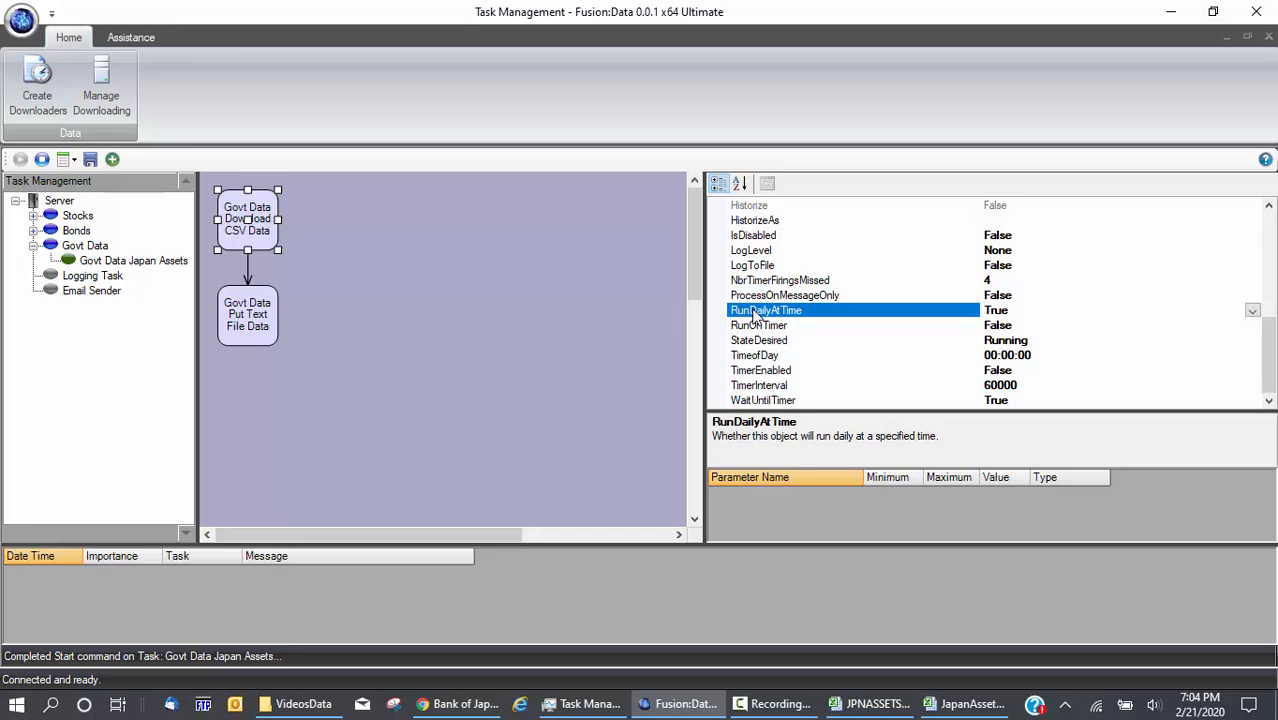
Set the Download CSV Data block's TimeofDay to 20:00:00 and RunOnTimer to True.
left_click(999, 356)
left_click(986, 356)
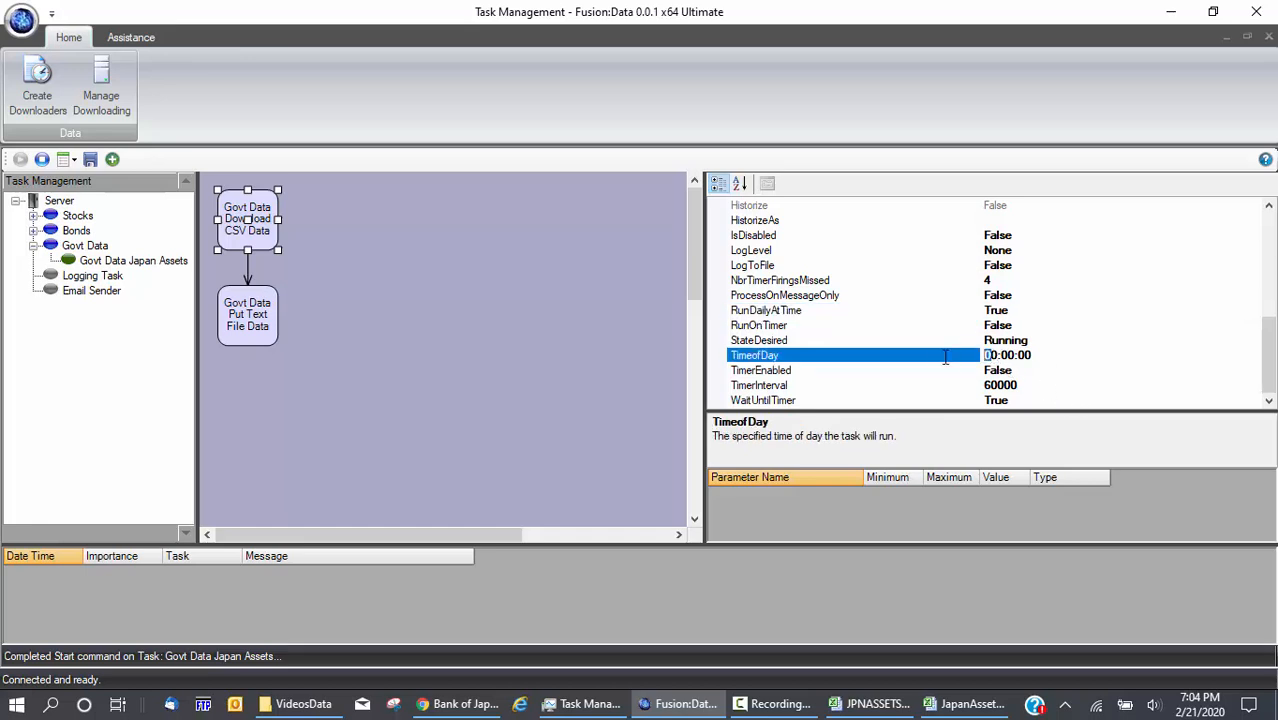
type("2")
left_click(868, 375)
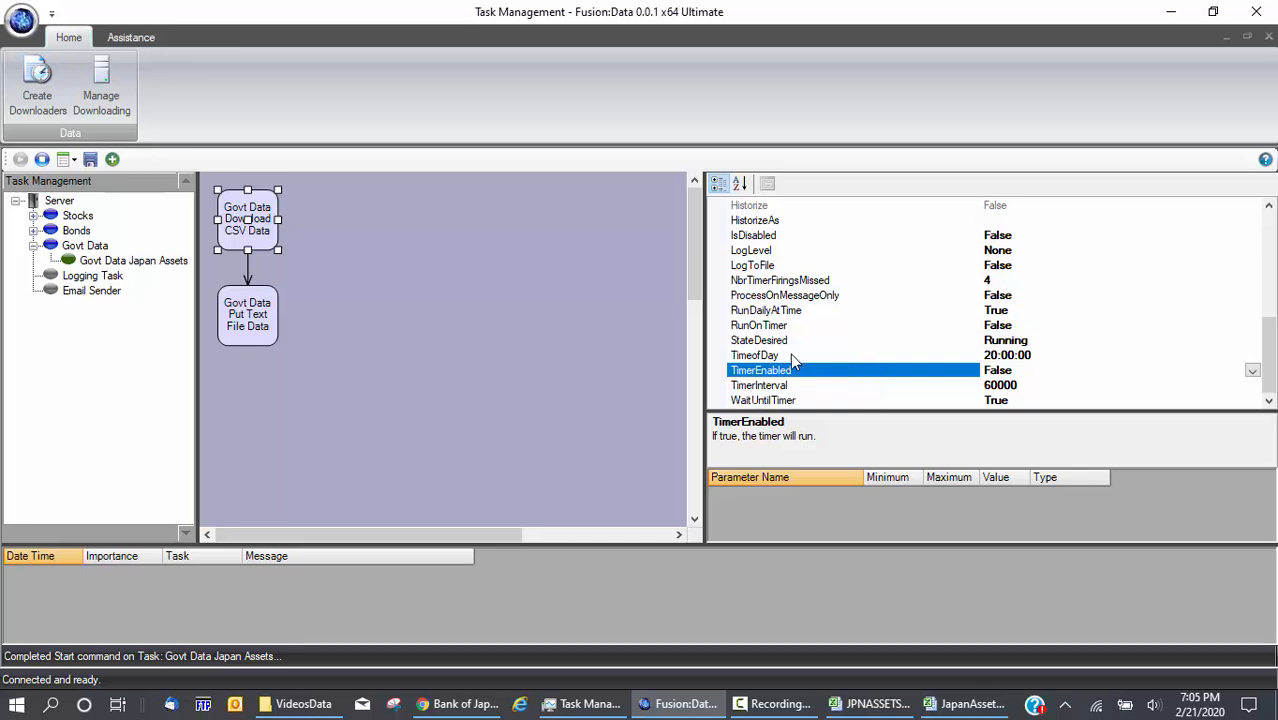
left_click(777, 329)
double_click(777, 329)
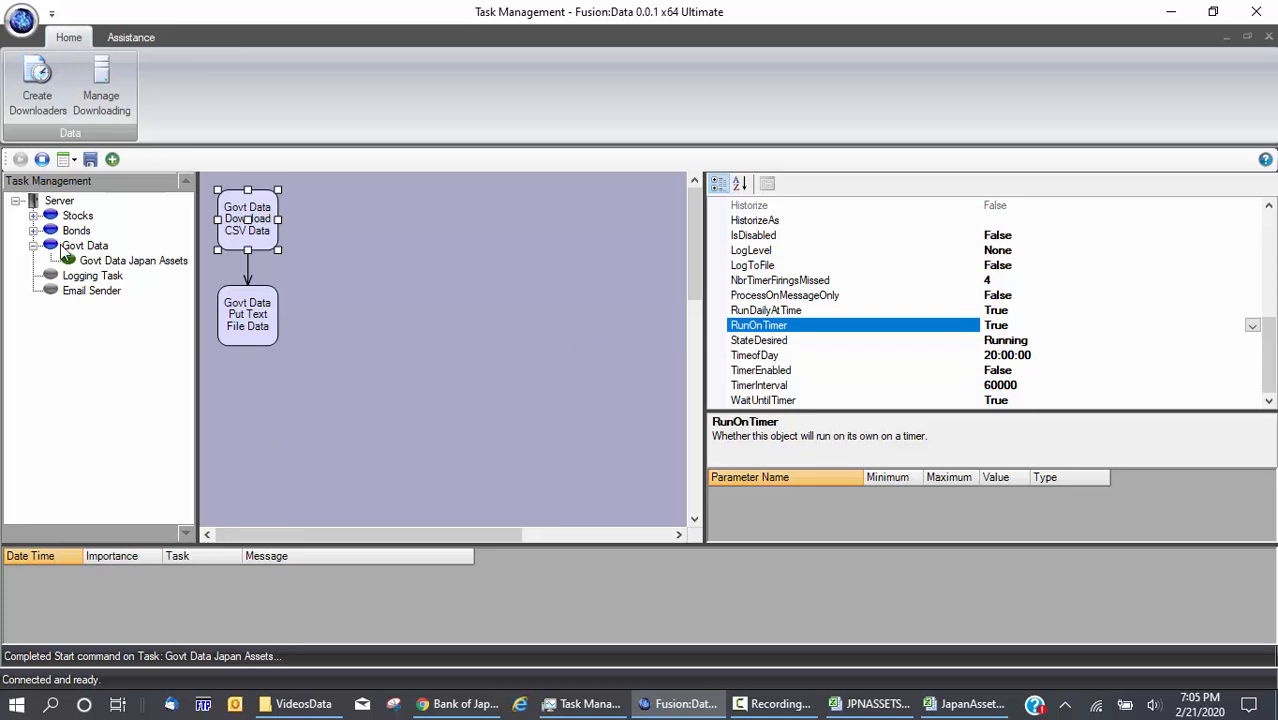
Restart the Govt Data Japan Assets task and save the task configuration.
left_click(42, 160)
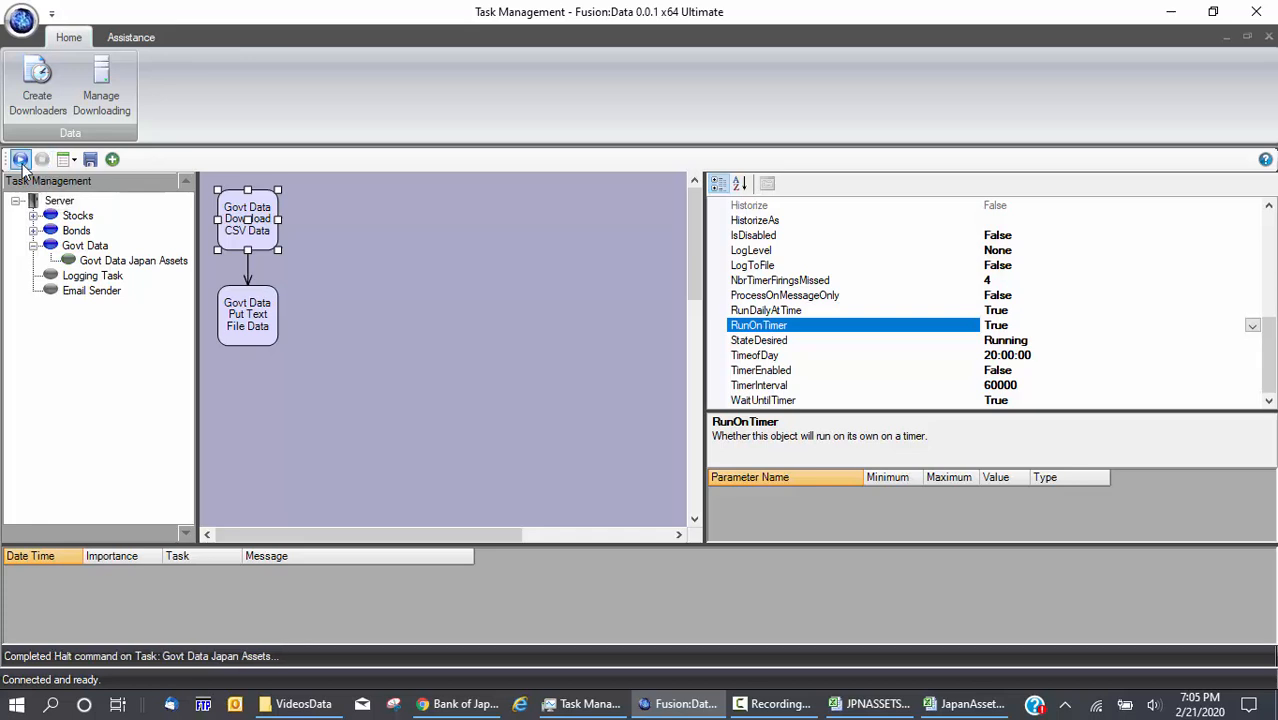
left_click(20, 160)
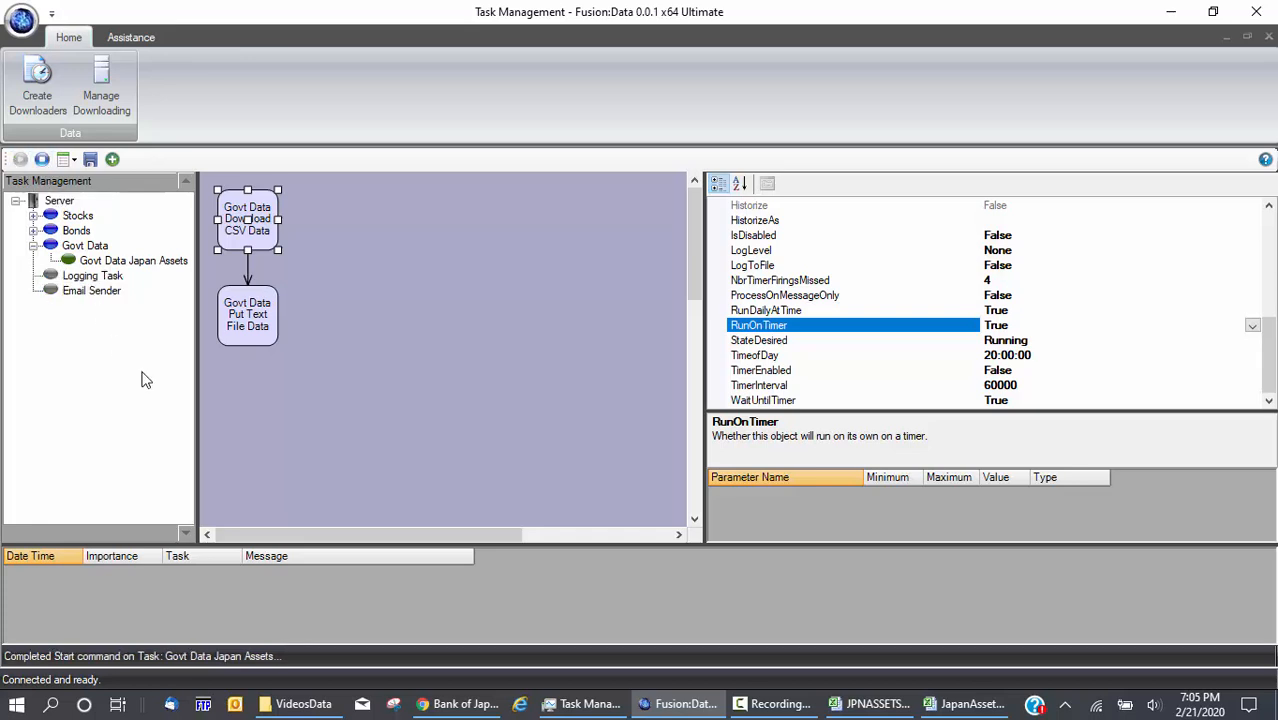
left_click(90, 162)
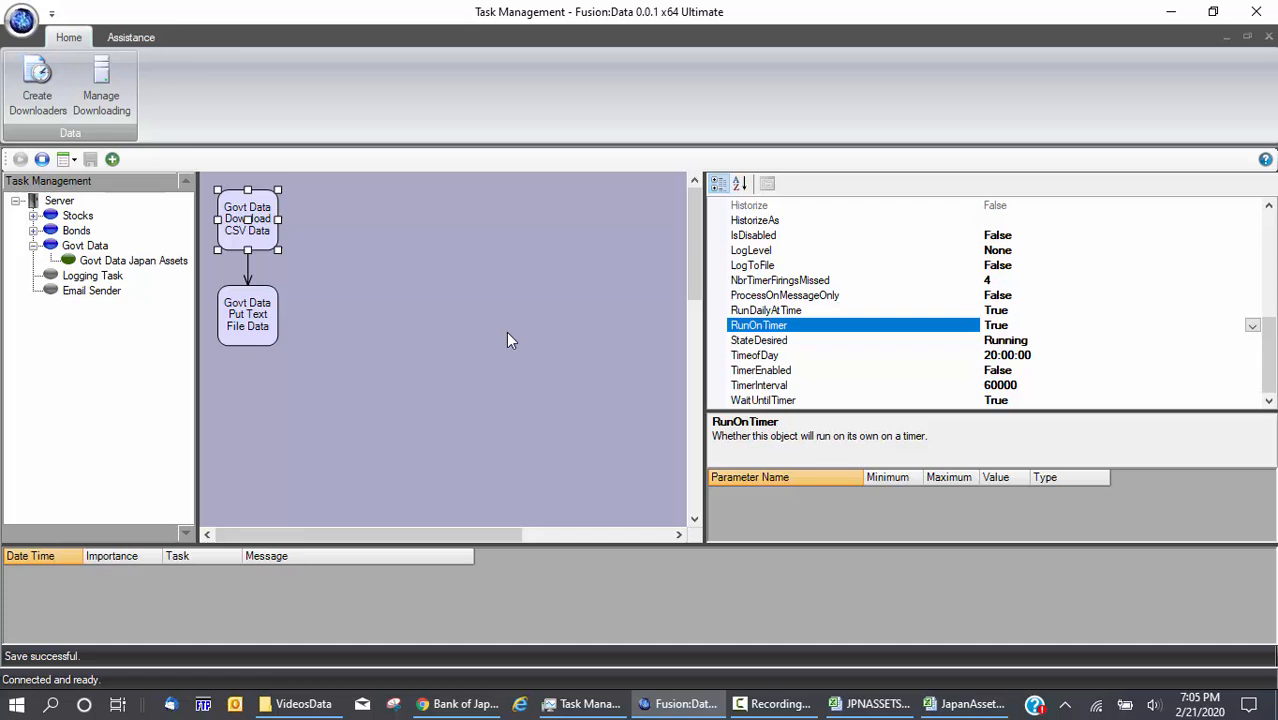
right_click(96, 261)
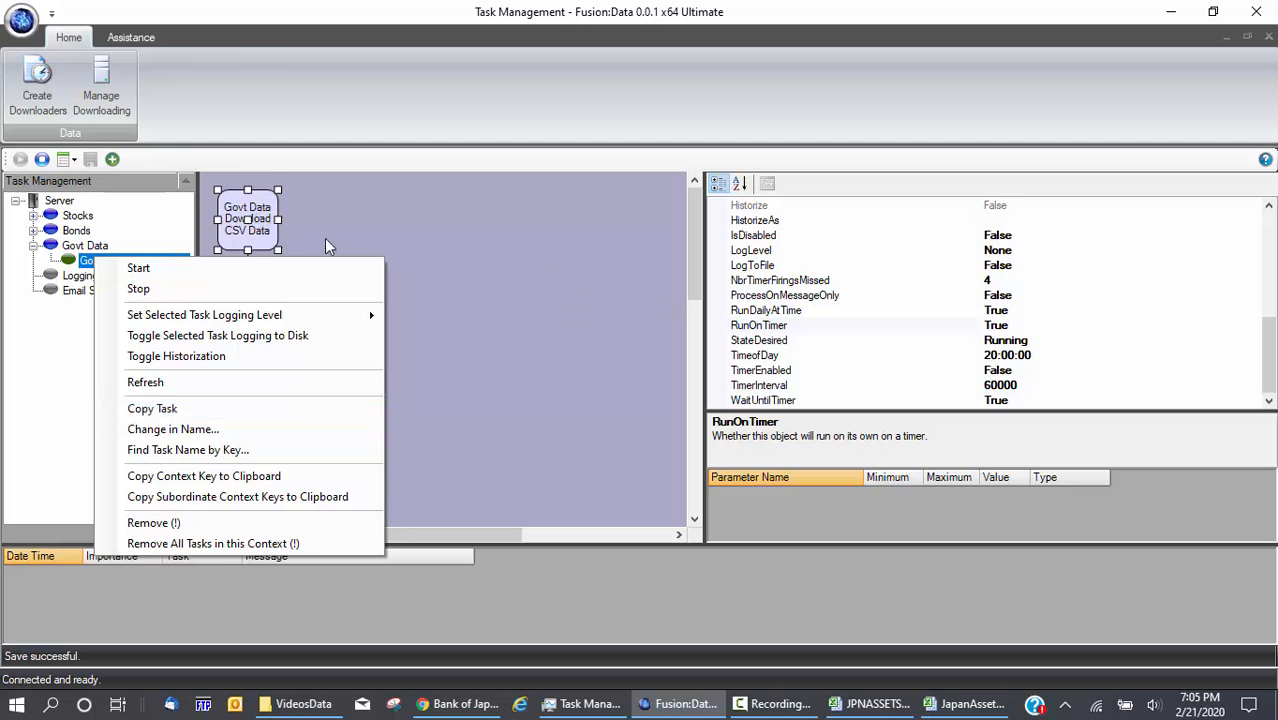
left_click(443, 275)
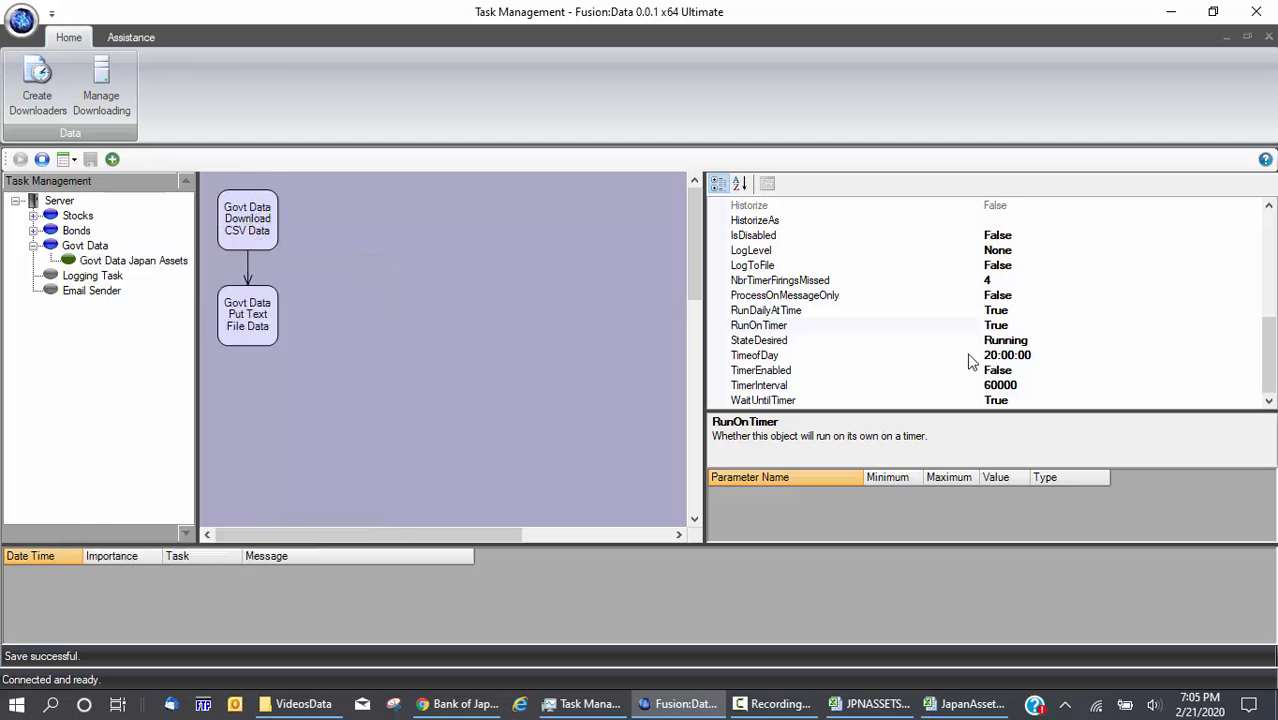
left_click(258, 300)
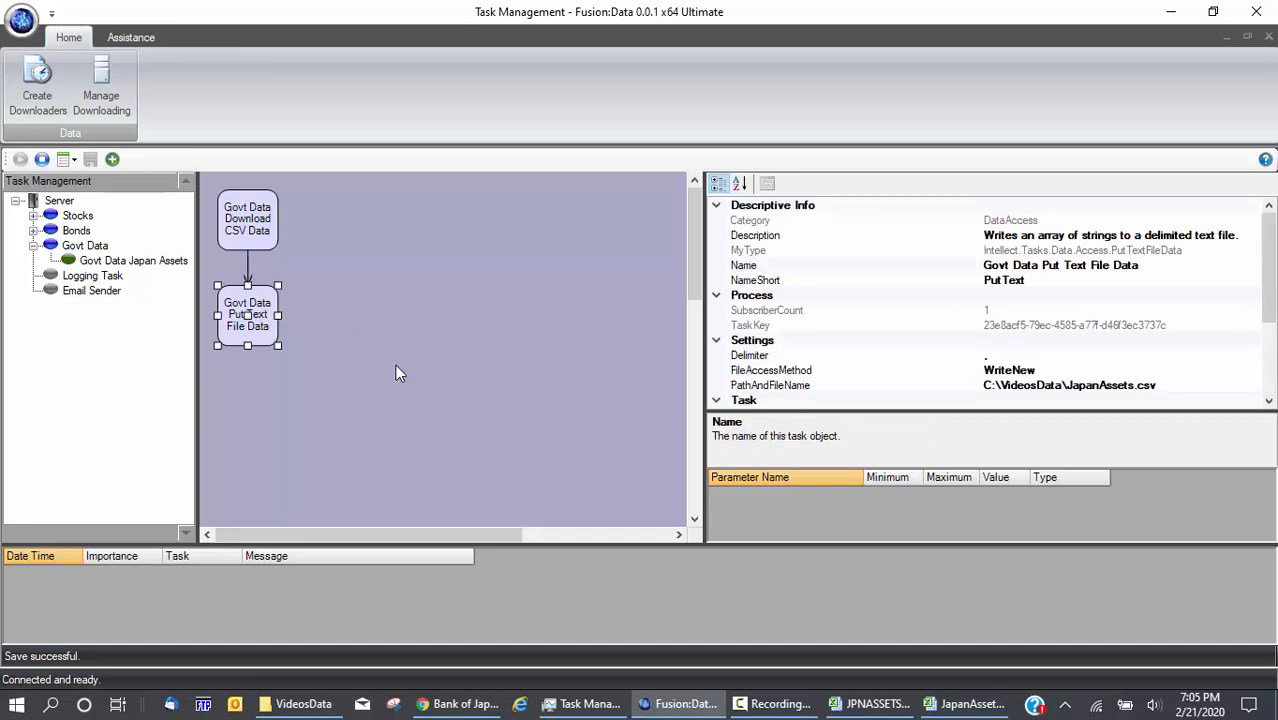